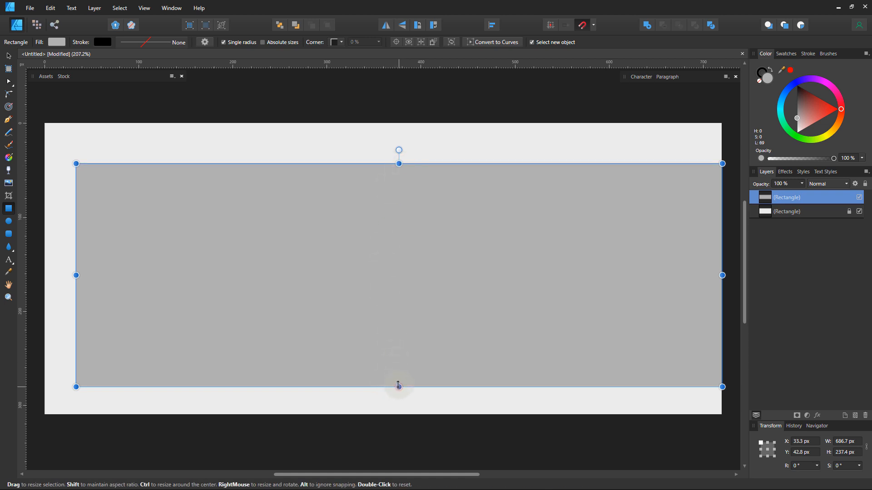
Reduce the wide grey rectangle's height to about 233 px by raising its lower edge.
{"action": "left_click_drag", "start_coordinate": [398, 386], "coordinate": [398, 383]}
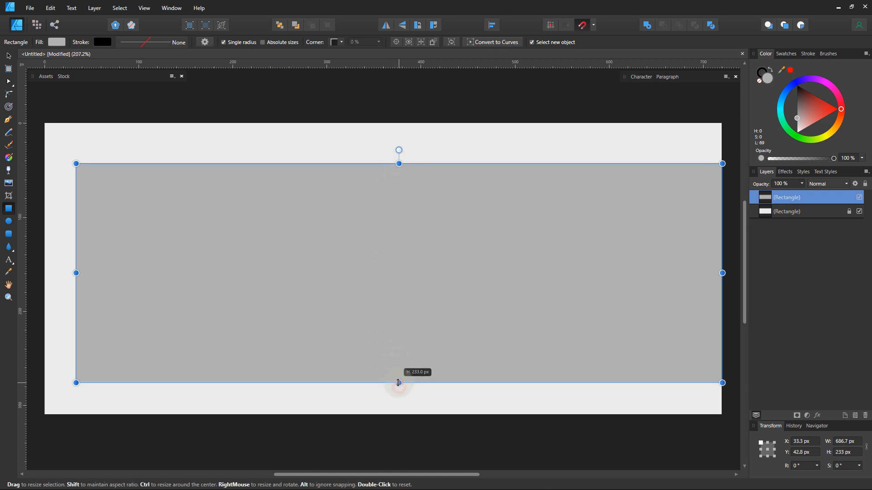
{"action": "left_click", "coordinate": [288, 114]}
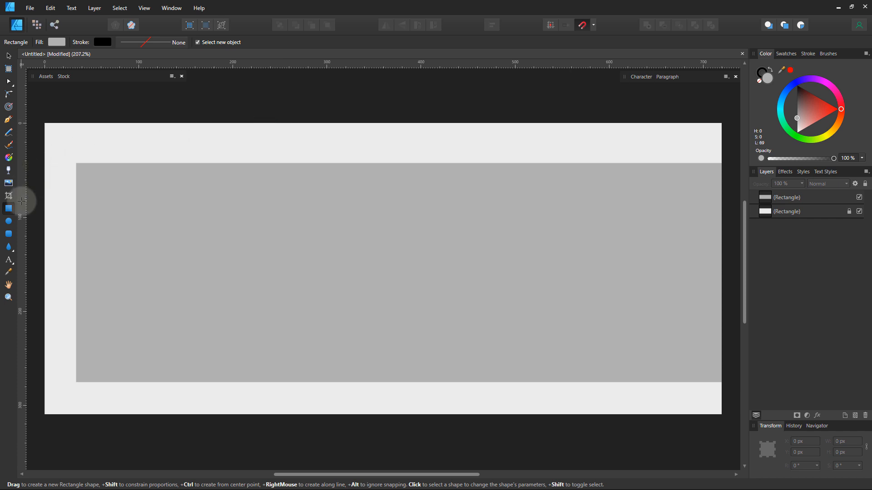
Draw a darker grey rectangle about 188 × 276 px over the wide one, placed at about X 497 px, Y 17 px.
{"action": "left_click_drag", "start_coordinate": [523, 144], "coordinate": [701, 403]}
{"action": "mouse_move", "coordinate": [798, 120]}
{"action": "left_mouse_down"}
{"action": "mouse_move", "coordinate": [795, 128]}
{"action": "mouse_move", "coordinate": [782, 121]}
{"action": "left_mouse_up"}
{"action": "key", "text": "v"}
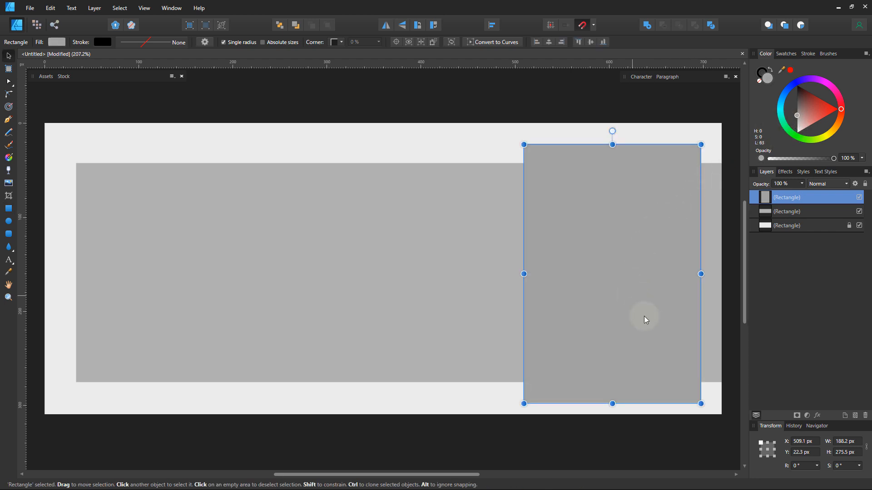
{"action": "left_click_drag", "start_coordinate": [645, 317], "coordinate": [641, 311]}
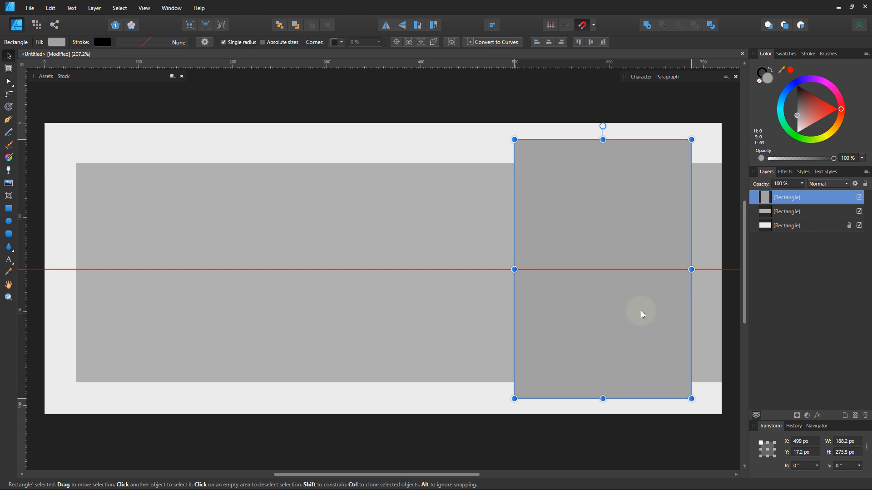
{"action": "left_click_drag", "start_coordinate": [641, 311], "coordinate": [638, 310]}
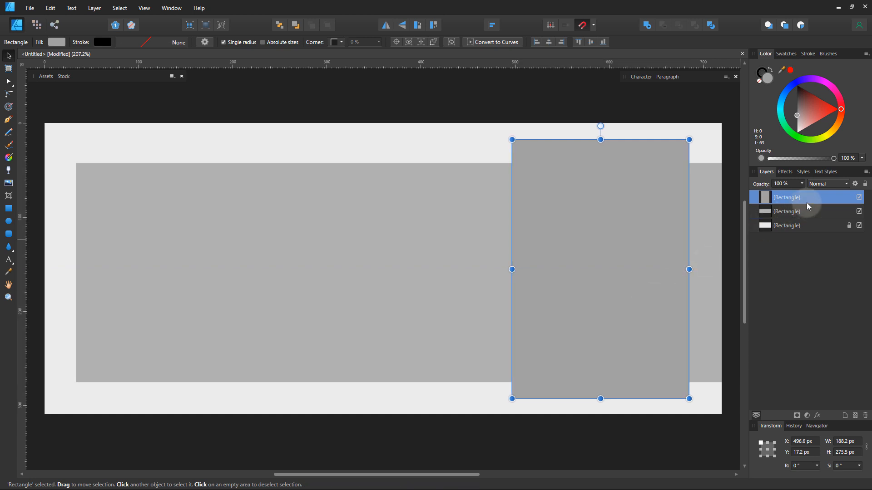
{"action": "left_click", "coordinate": [736, 281]}
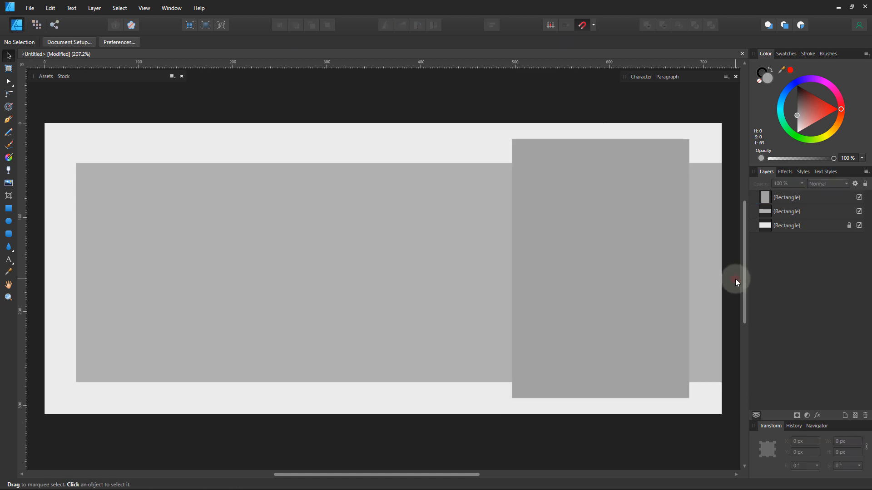
Place the ocean sunset photo from the travel stock images and scale it to about 622 × 410 px over the tall rectangle.
{"action": "left_click", "coordinate": [652, 273]}
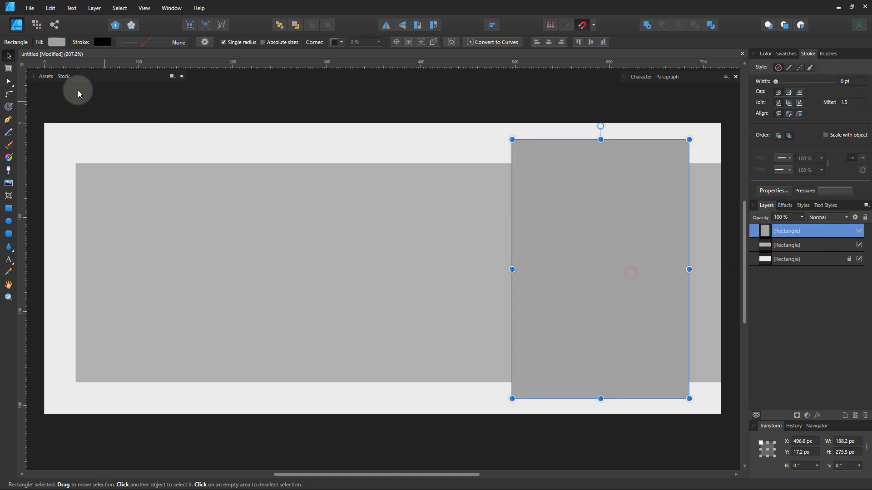
{"action": "left_click", "coordinate": [64, 76]}
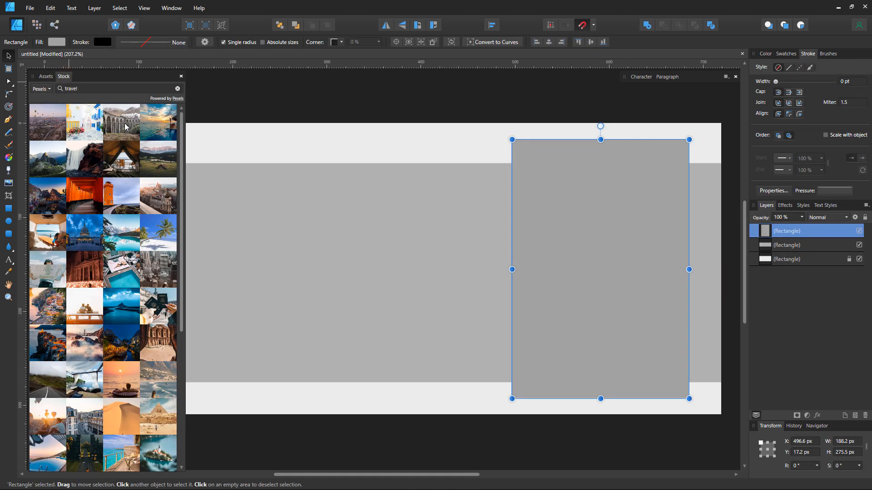
{"action": "left_click_drag", "start_coordinate": [156, 133], "coordinate": [596, 257]}
{"action": "left_click_drag", "start_coordinate": [519, 228], "coordinate": [517, 227]}
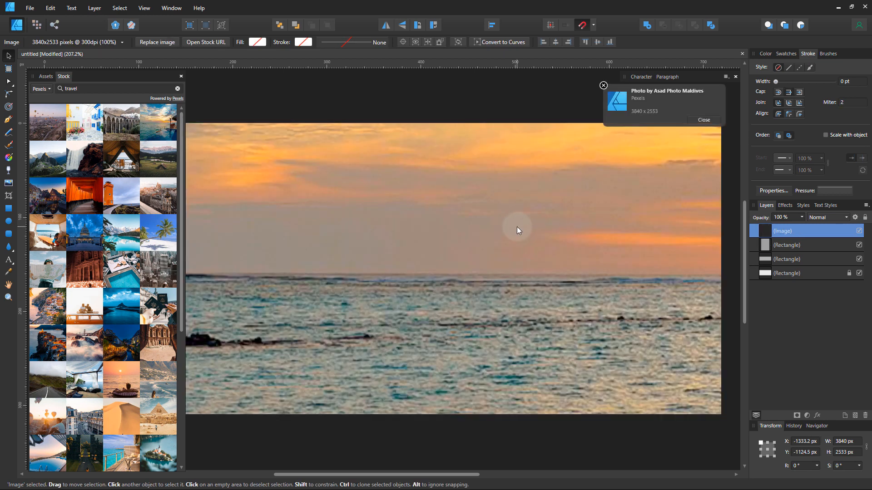
{"action": "scroll", "coordinate": [517, 227], "scroll_direction": "down", "scroll_amount": 6}
{"action": "left_click_drag", "start_coordinate": [231, 432], "coordinate": [503, 255]}
{"action": "scroll", "coordinate": [515, 237], "scroll_direction": "up", "scroll_amount": 3}
{"action": "scroll", "coordinate": [515, 236], "scroll_direction": "up", "scroll_amount": 2}
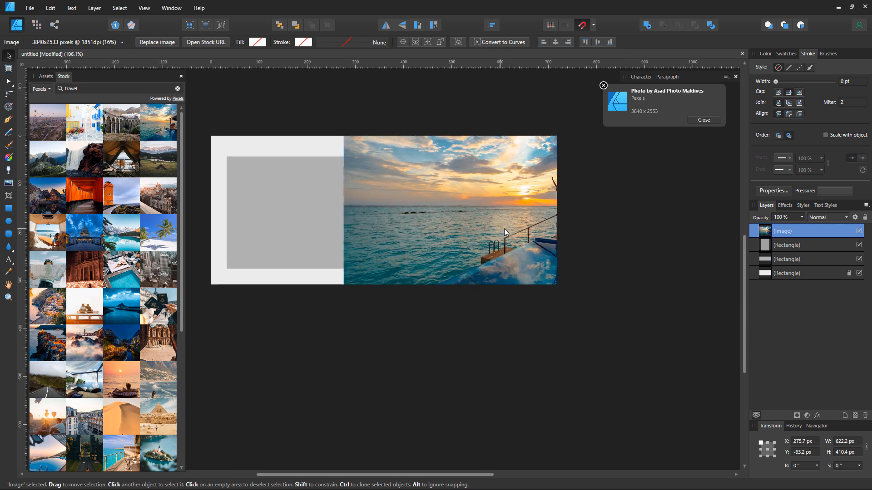
Clip the photo inside the tall rectangle, shift it to frame the woman on the deck, and enlarge it to about 728 × 480 px.
{"action": "left_click_drag", "start_coordinate": [783, 231], "coordinate": [785, 250]}
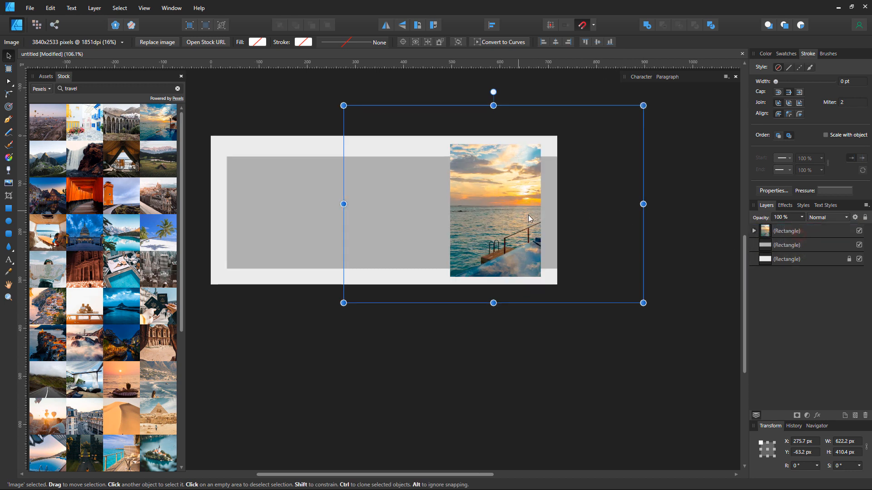
{"action": "left_click_drag", "start_coordinate": [528, 215], "coordinate": [479, 214]}
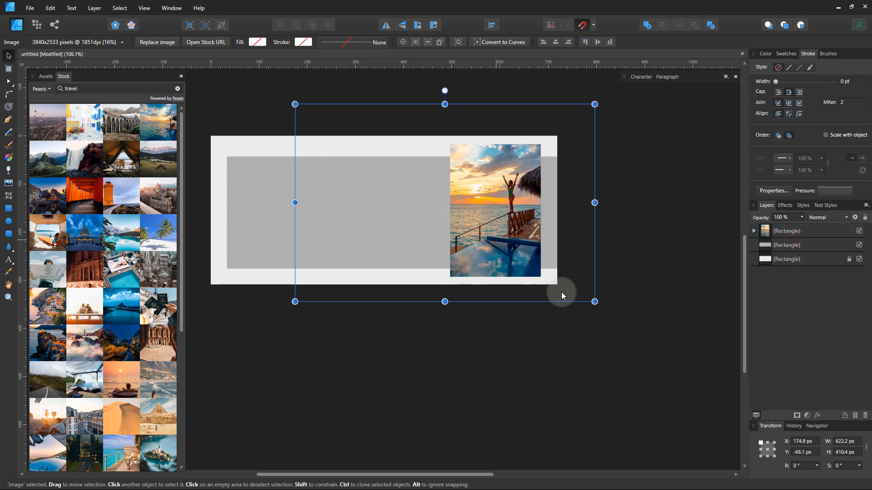
{"action": "left_click_drag", "start_coordinate": [594, 301], "coordinate": [559, 288]}
{"action": "scroll", "coordinate": [455, 190], "scroll_direction": "up", "scroll_amount": 3}
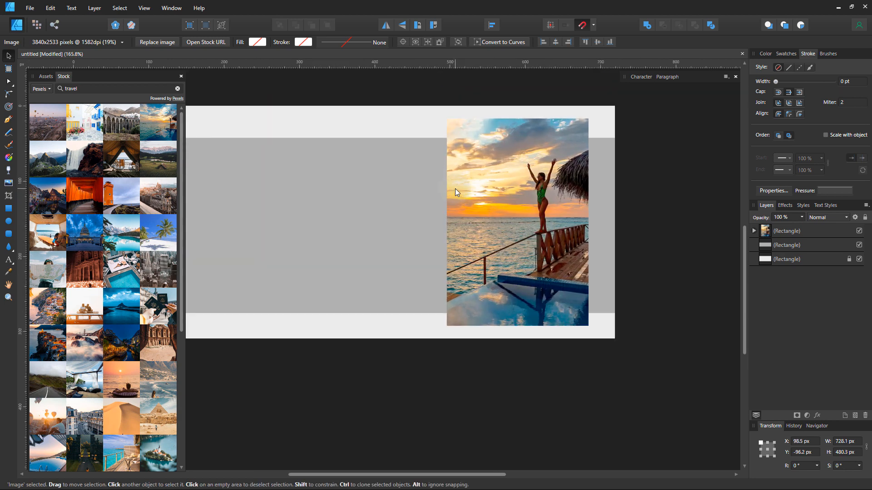
Give the photo's frame rectangle a 2 pt stroke aligned to the inside.
{"action": "left_click", "coordinate": [667, 219]}
{"action": "left_click", "coordinate": [536, 213]}
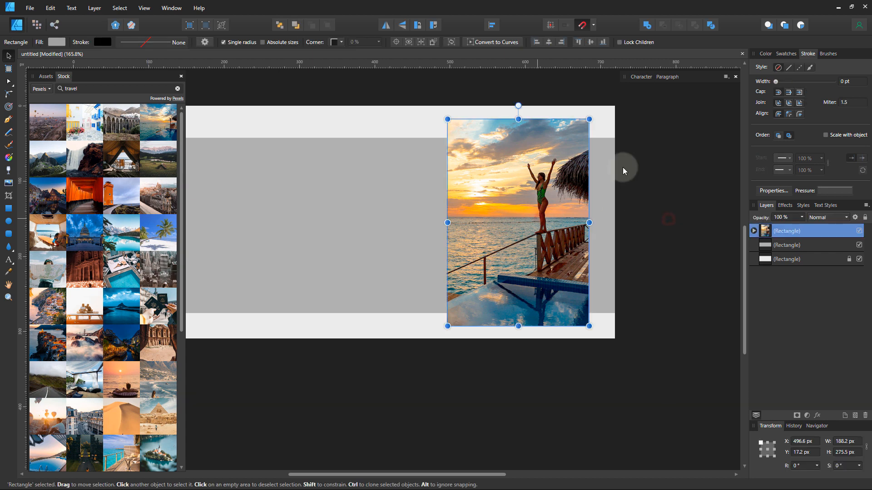
{"action": "left_click", "coordinate": [842, 83]}
{"action": "left_click", "coordinate": [842, 83]}
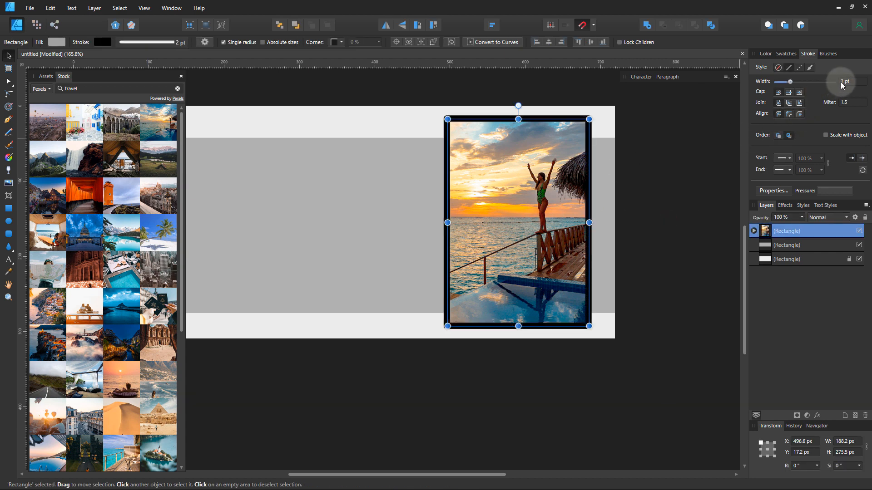
{"action": "left_click", "coordinate": [790, 115]}
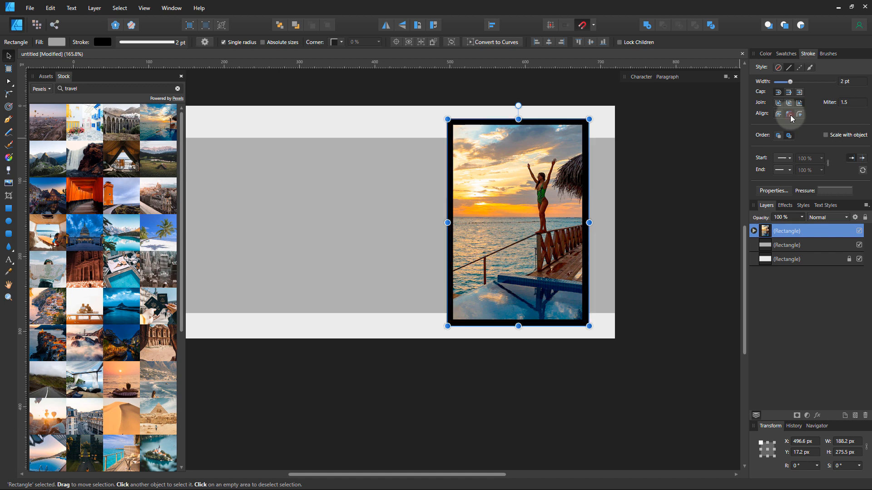
Set the photo frame's stroke colour to white and deselect it.
{"action": "left_click", "coordinate": [786, 53]}
{"action": "left_click", "coordinate": [772, 74]}
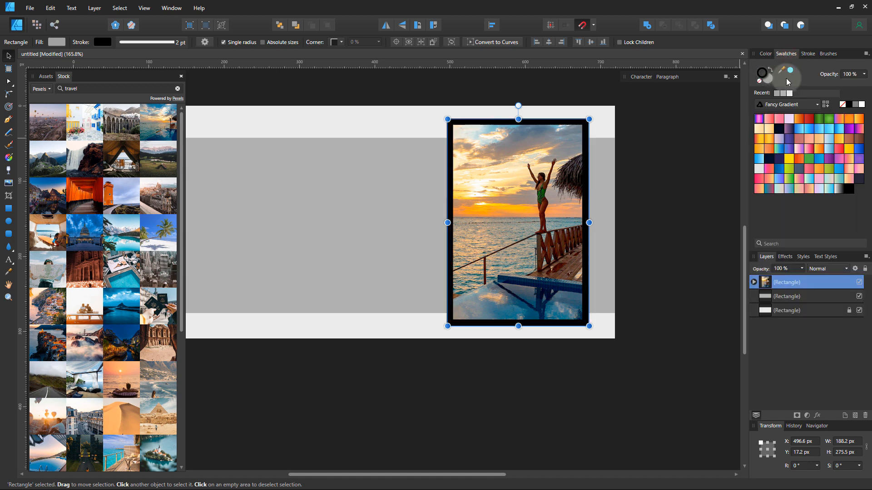
{"action": "left_click", "coordinate": [862, 106]}
{"action": "left_click", "coordinate": [699, 178]}
Fill the locked background rectangle with a dark teal-blue sampled from the pool in the photo.
{"action": "mouse_move", "coordinate": [510, 199]}
{"action": "left_mouse_down"}
{"action": "mouse_move", "coordinate": [587, 215]}
{"action": "mouse_move", "coordinate": [477, 201]}
{"action": "left_mouse_up"}
{"action": "key", "text": "space"}
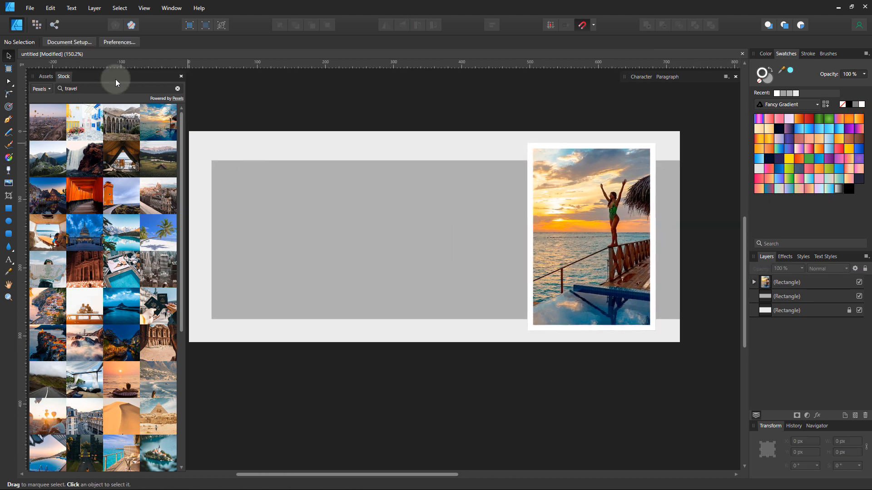
{"action": "left_click_drag", "start_coordinate": [280, 159], "coordinate": [282, 169]}
{"action": "double_click", "coordinate": [132, 80]}
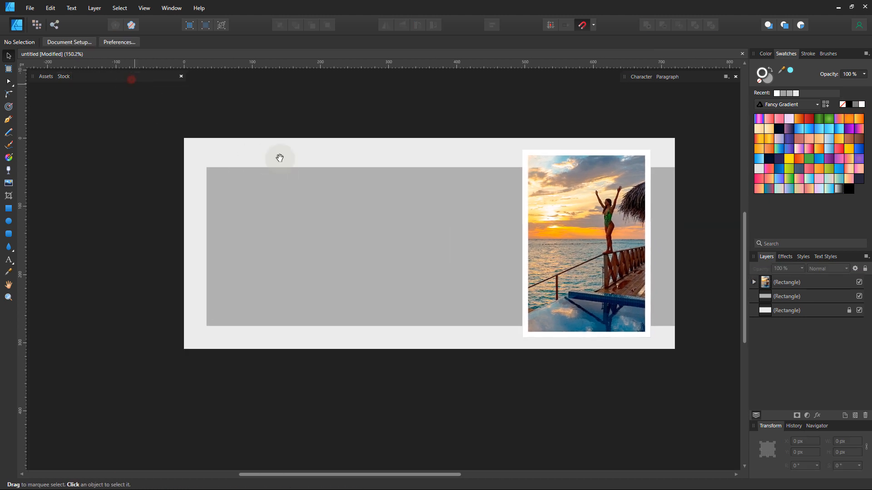
{"action": "left_click_drag", "start_coordinate": [350, 179], "coordinate": [319, 181]}
{"action": "left_click_drag", "start_coordinate": [399, 215], "coordinate": [371, 205]}
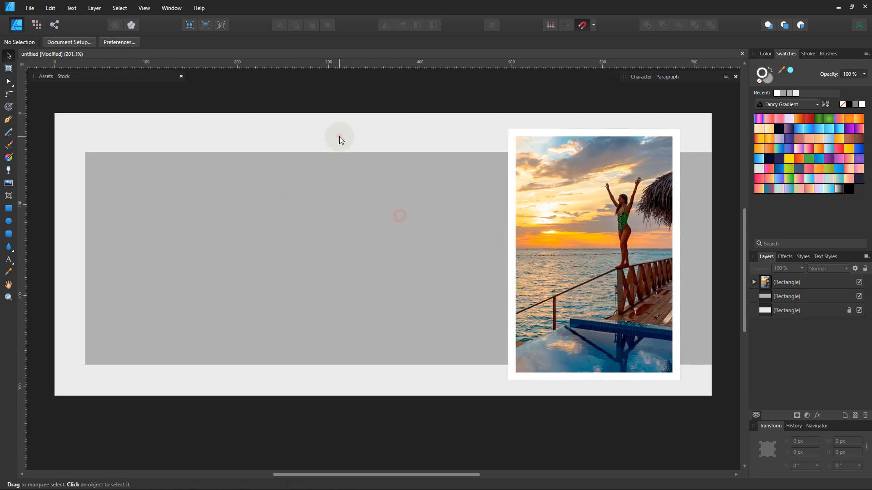
{"action": "left_click", "coordinate": [773, 313]}
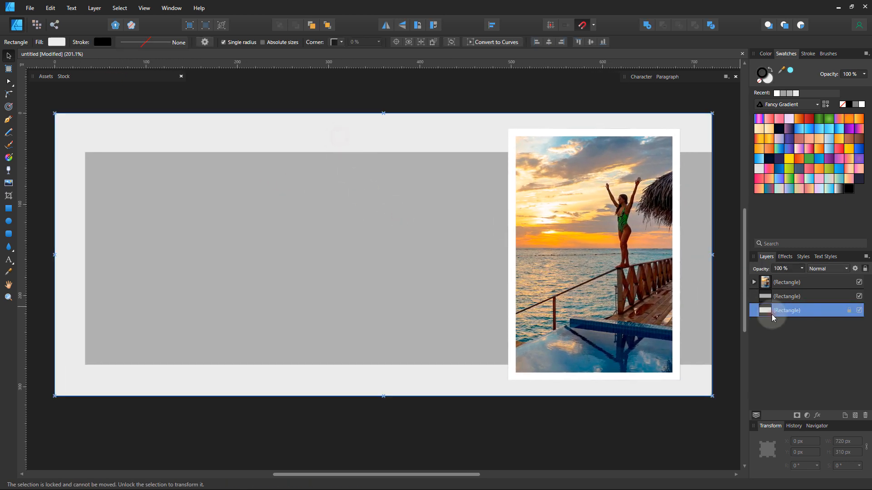
{"action": "left_click", "coordinate": [8, 271]}
{"action": "left_click", "coordinate": [549, 341]}
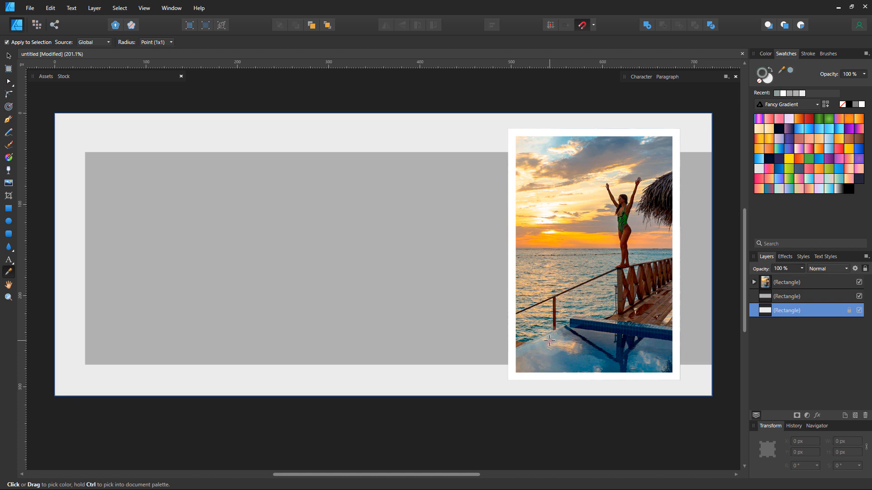
{"action": "key", "text": "ctrl+z"}
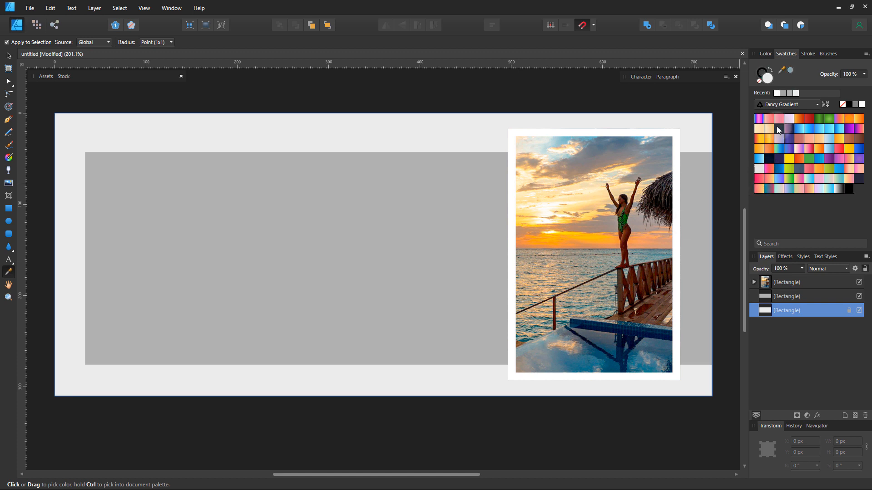
{"action": "left_click", "coordinate": [790, 71]}
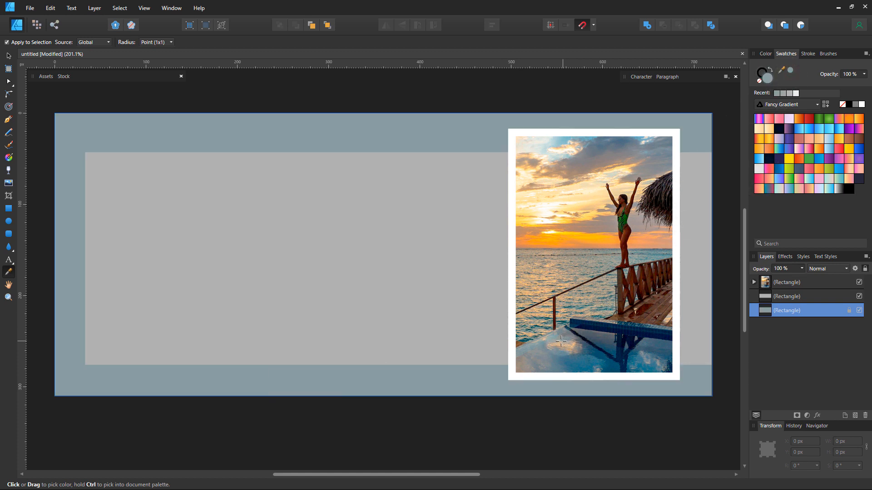
{"action": "left_click", "coordinate": [573, 356]}
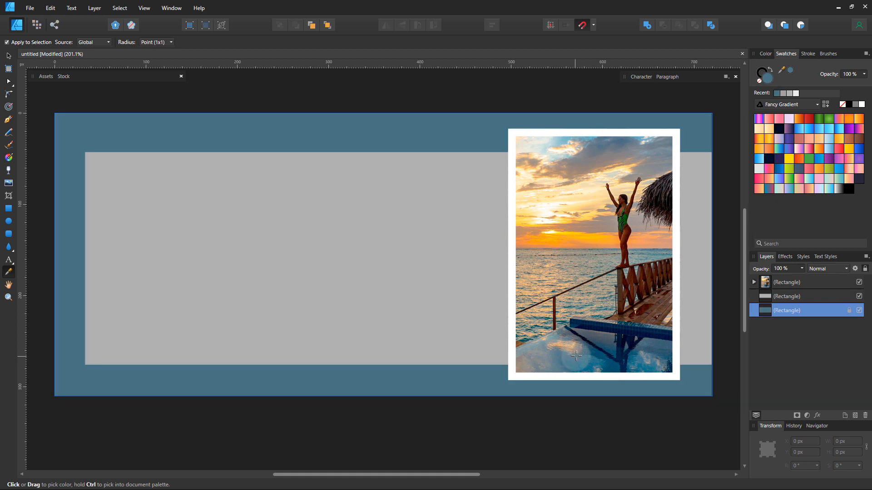
Fill the wide grey rectangle with a pale blue sampled from the sky in the photo, then deselect it.
{"action": "left_click", "coordinate": [796, 297]}
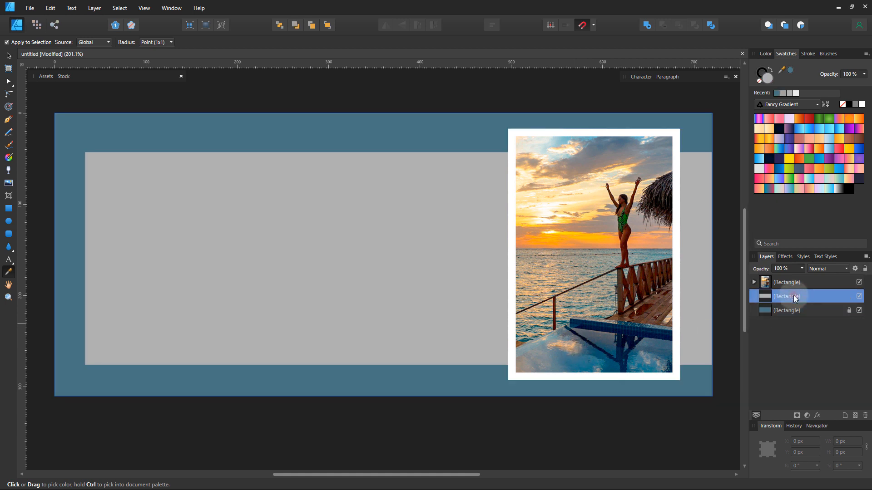
{"action": "left_click", "coordinate": [551, 142]}
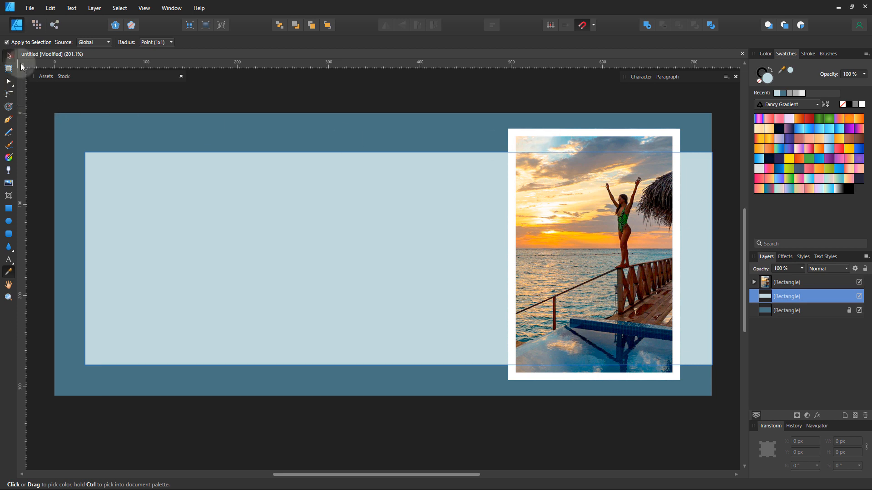
{"action": "left_click", "coordinate": [9, 56]}
{"action": "left_click", "coordinate": [247, 98]}
Place the Brochure Template heading from the Sample Text Set 2 assets on the pale blue rectangle, scaled to about 264 × 74 px.
{"action": "key", "text": "space"}
{"action": "left_click_drag", "start_coordinate": [425, 223], "coordinate": [430, 224]}
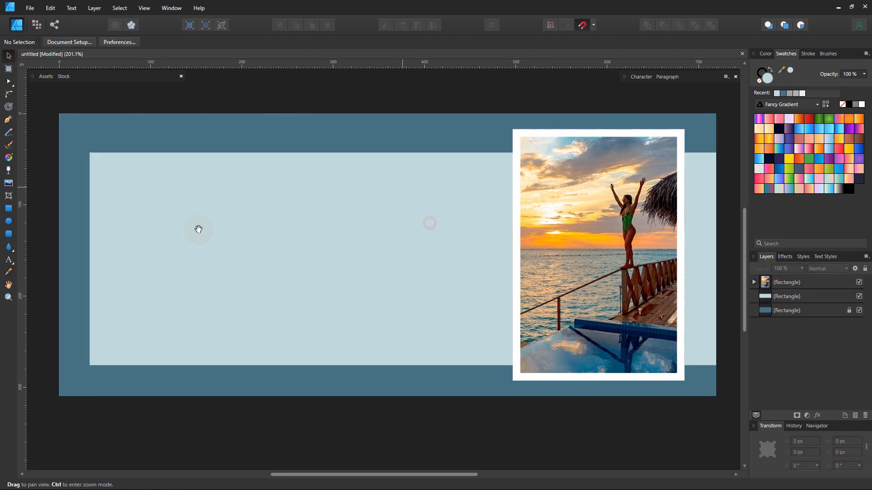
{"action": "key", "text": "ctrl+space"}
{"action": "left_click_drag", "start_coordinate": [128, 189], "coordinate": [180, 194]}
{"action": "left_click_drag", "start_coordinate": [263, 222], "coordinate": [305, 217]}
{"action": "left_click", "coordinate": [42, 77]}
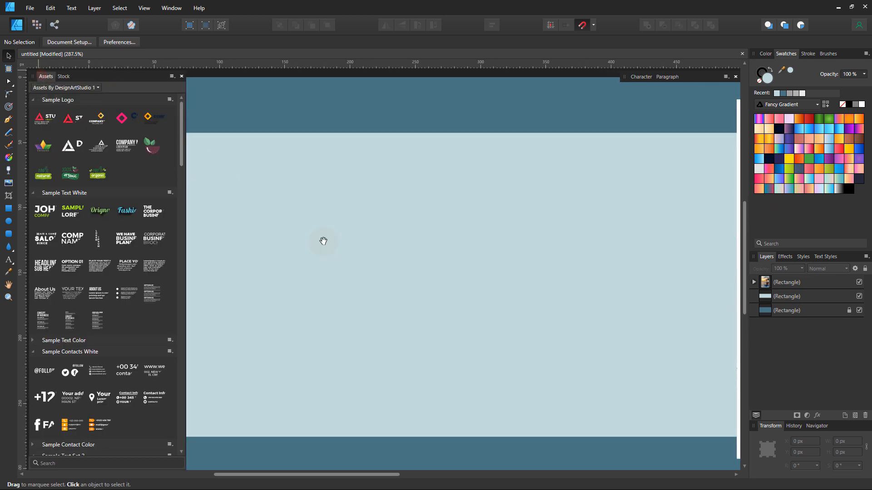
{"action": "left_click_drag", "start_coordinate": [381, 247], "coordinate": [395, 247]}
{"action": "key", "text": "ctrl+space"}
{"action": "left_click_drag", "start_coordinate": [458, 253], "coordinate": [397, 245]}
{"action": "key", "text": "ctrl+space"}
{"action": "left_click_drag", "start_coordinate": [309, 232], "coordinate": [312, 233]}
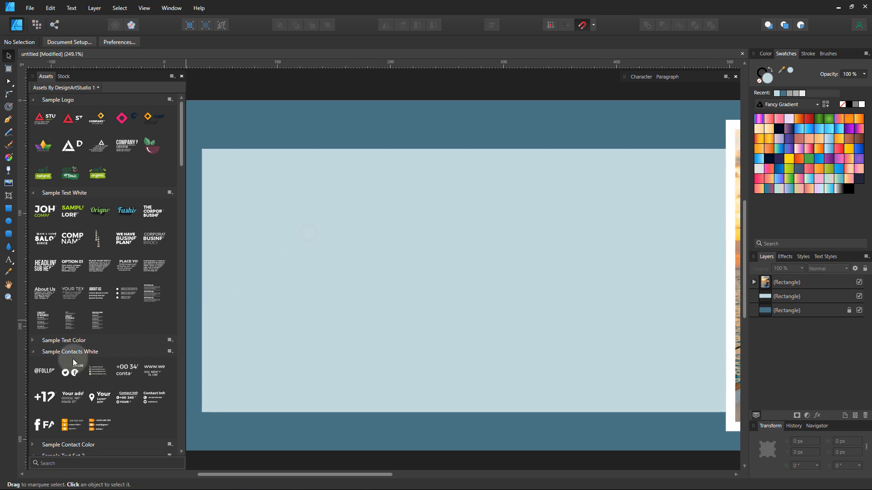
{"action": "scroll", "coordinate": [81, 372], "scroll_direction": "down", "scroll_amount": 2}
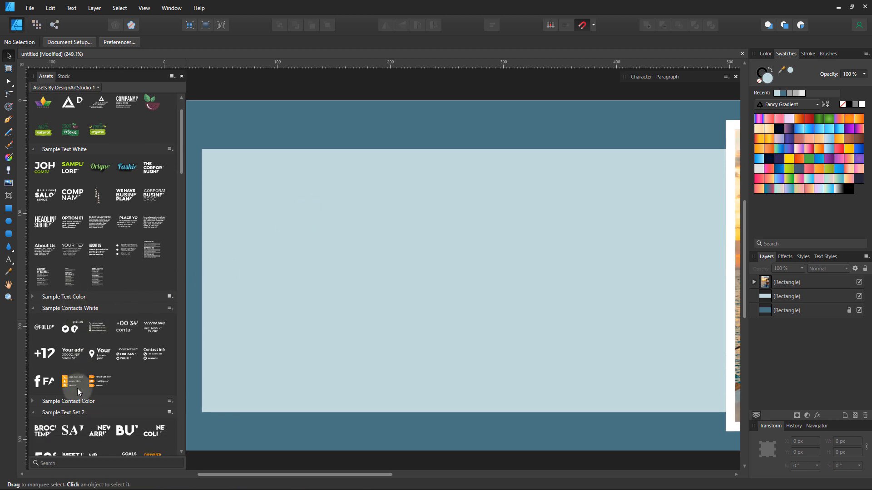
{"action": "scroll", "coordinate": [77, 412], "scroll_direction": "down", "scroll_amount": 1}
{"action": "left_click_drag", "start_coordinate": [54, 411], "coordinate": [457, 264]}
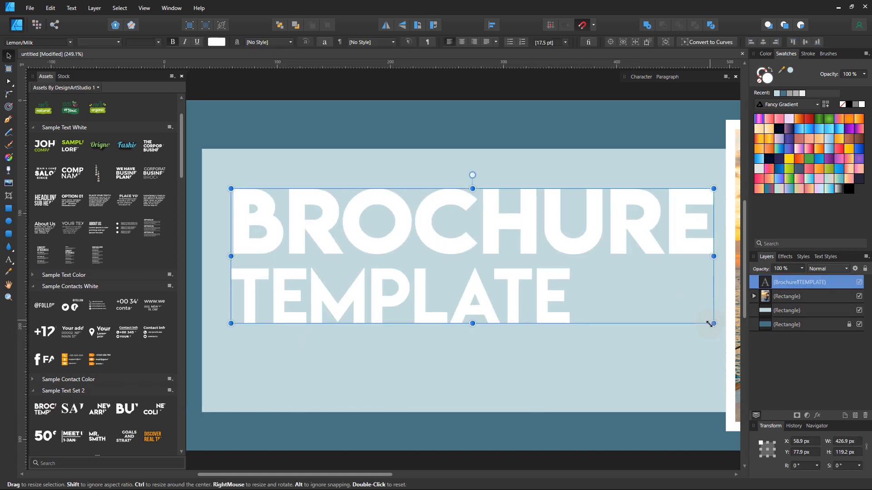
{"action": "left_click_drag", "start_coordinate": [712, 323], "coordinate": [530, 271]}
{"action": "left_click_drag", "start_coordinate": [354, 219], "coordinate": [458, 219]}
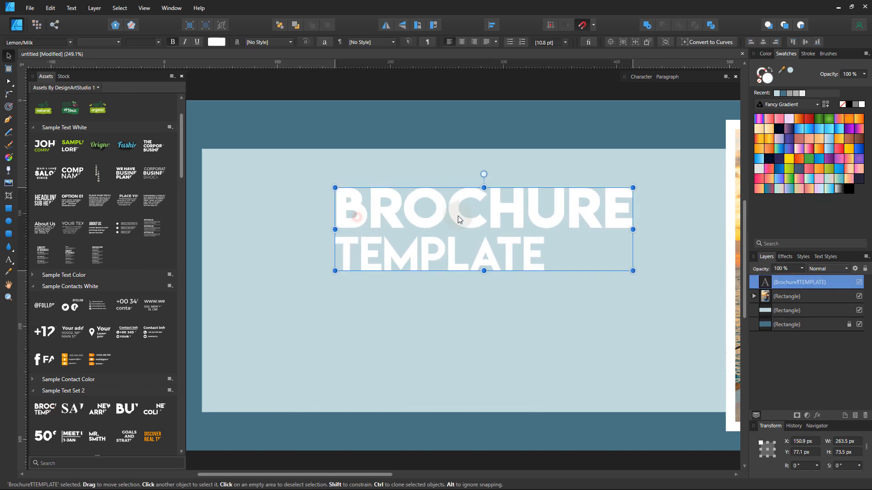
Replace the placed heading's text with "TRAVEL".
{"action": "double_click", "coordinate": [457, 219]}
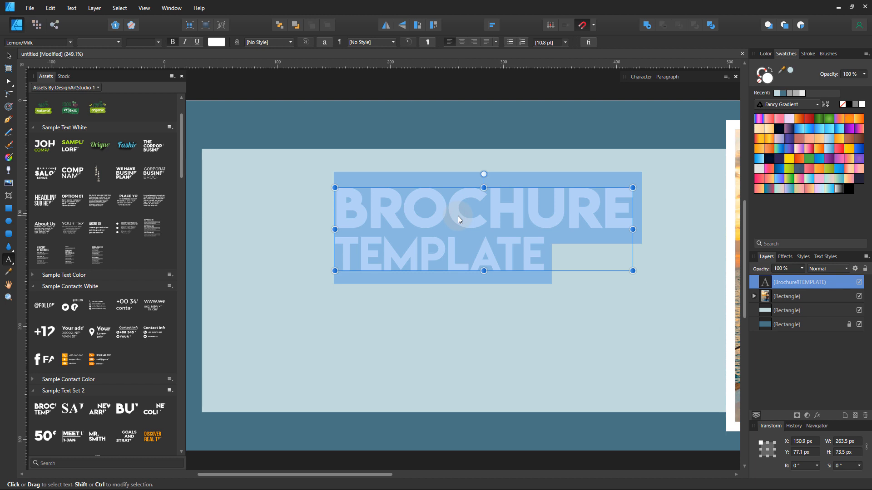
{"action": "type", "text": "TRAVEL"}
{"action": "key", "text": "Escape"}
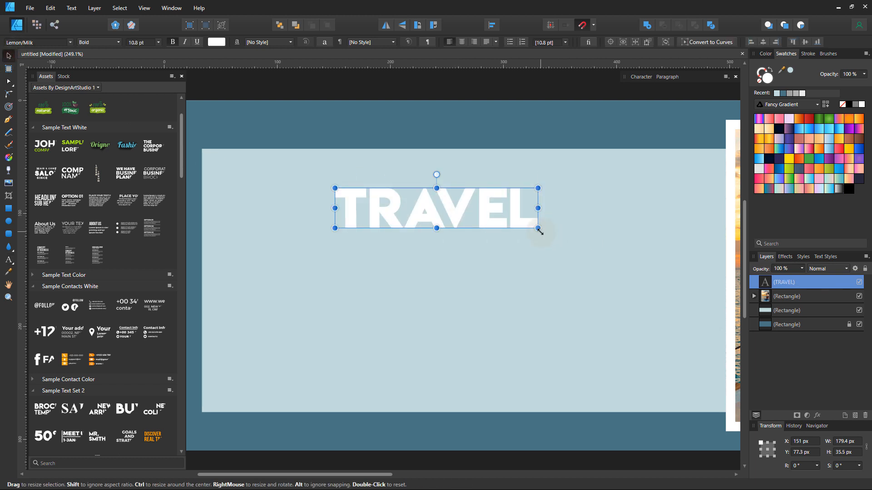
Duplicate the TRAVEL heading at about 135 px wide directly below itself and replace the copy's text with "Around the World".
{"action": "mouse_move", "coordinate": [539, 230]}
{"action": "left_mouse_down"}
{"action": "mouse_move", "coordinate": [520, 225]}
{"action": "mouse_move", "coordinate": [535, 204]}
{"action": "mouse_move", "coordinate": [556, 214]}
{"action": "mouse_move", "coordinate": [516, 221]}
{"action": "mouse_move", "coordinate": [518, 241]}
{"action": "left_mouse_up"}
{"action": "double_click", "coordinate": [519, 241]}
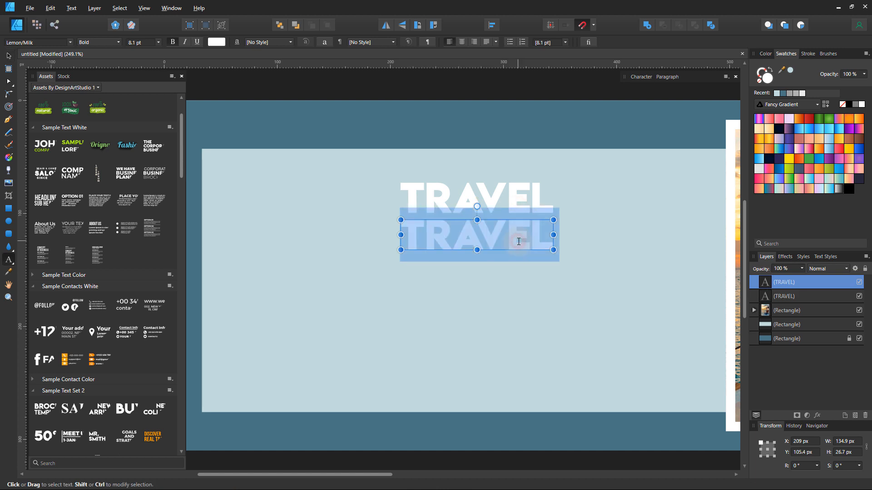
{"action": "type", "text": "AROUN"}
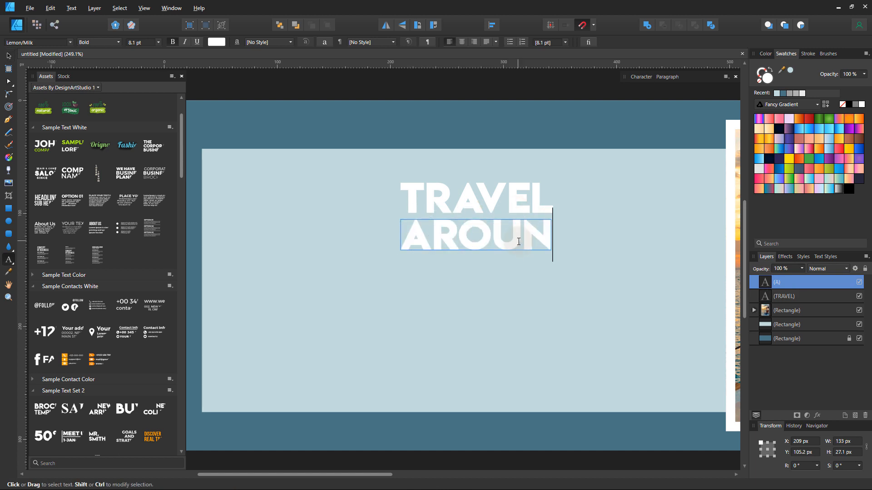
{"action": "type", "text": "D THE W"}
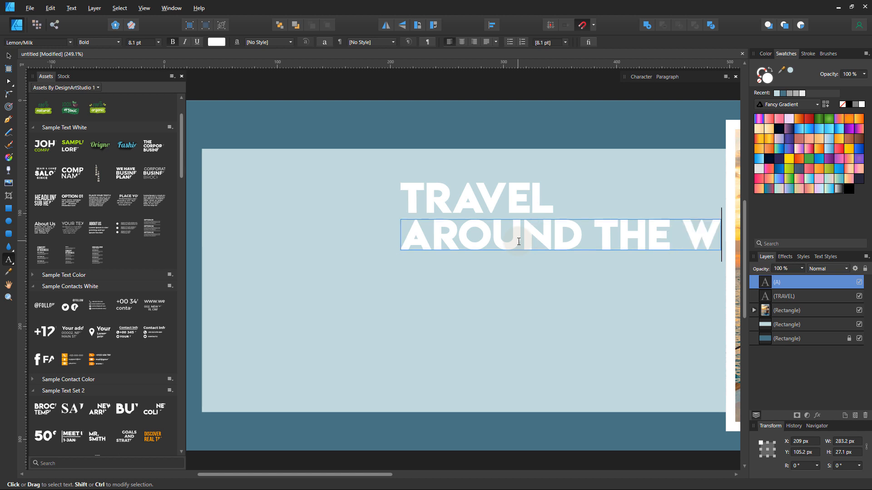
{"action": "type", "text": "ORLD"}
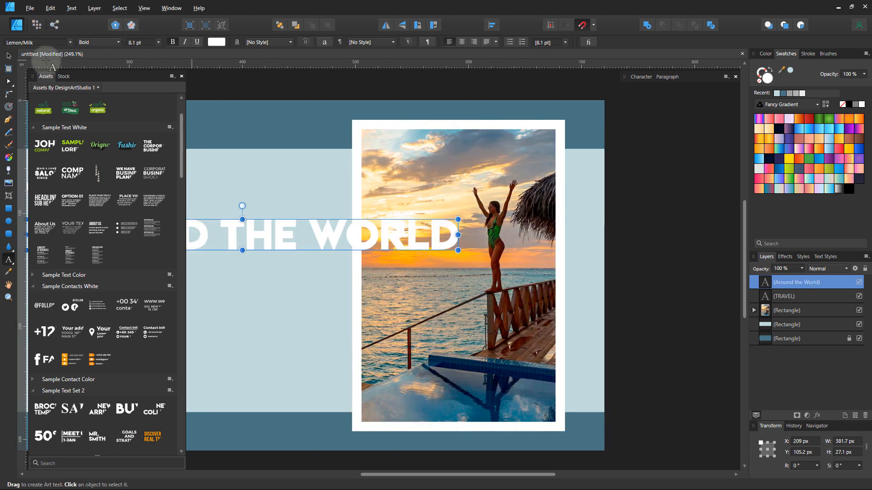
{"action": "key", "text": "Escape"}
Centre the "Around the World" line beneath TRAVEL and scale it down to about 275 × 20 px.
{"action": "left_click_drag", "start_coordinate": [285, 226], "coordinate": [435, 253]}
{"action": "left_click_drag", "start_coordinate": [361, 255], "coordinate": [378, 246]}
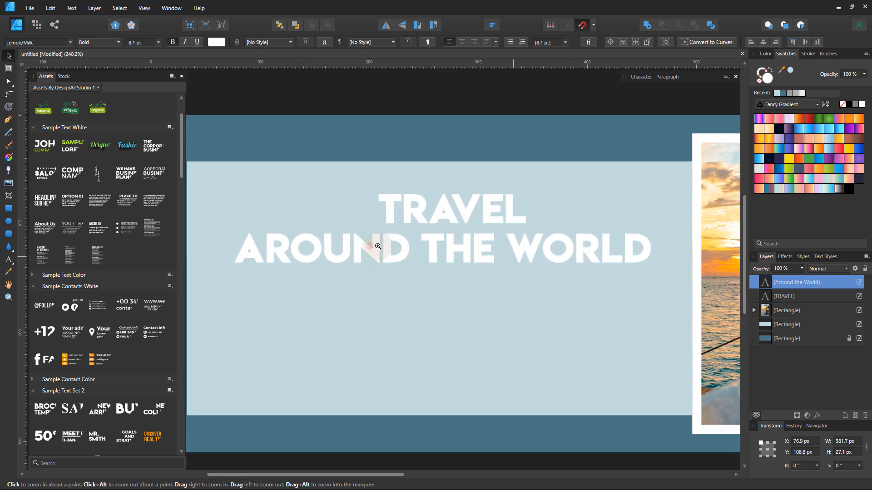
{"action": "key", "text": "v"}
{"action": "mouse_move", "coordinate": [455, 258]}
{"action": "left_mouse_down"}
{"action": "mouse_move", "coordinate": [469, 259]}
{"action": "mouse_move", "coordinate": [462, 259]}
{"action": "left_mouse_up"}
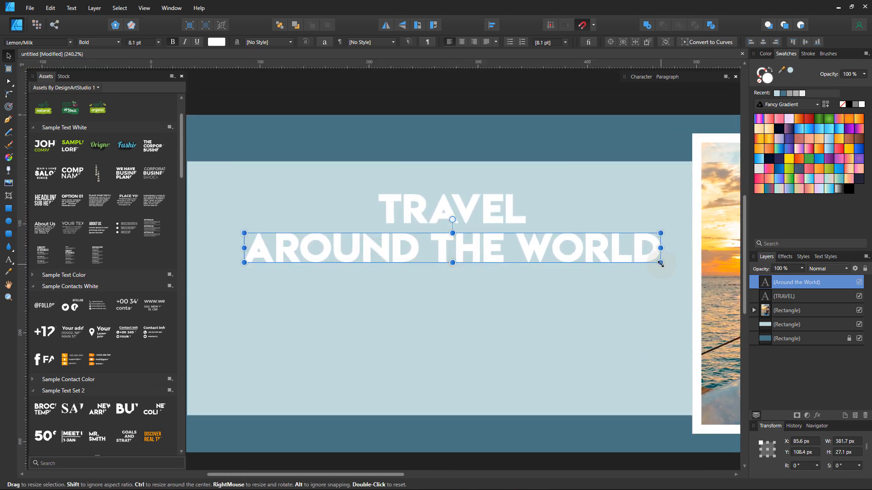
{"action": "left_click_drag", "start_coordinate": [660, 263], "coordinate": [602, 252]}
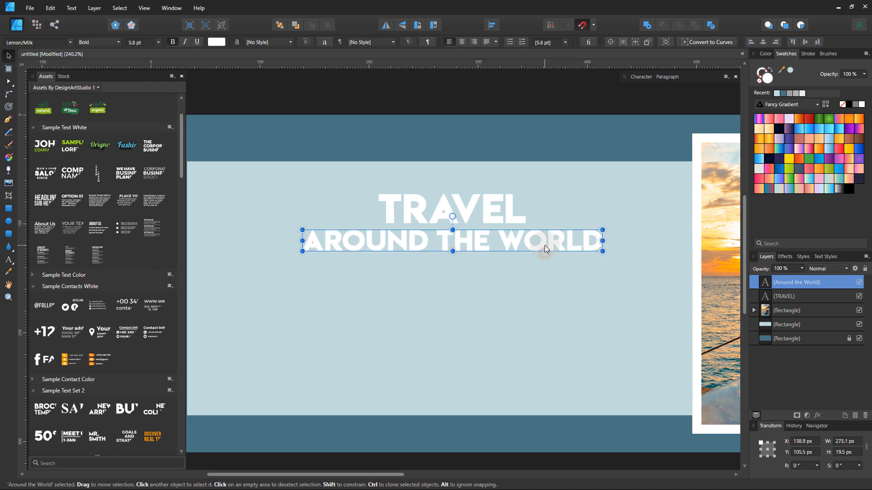
Set the "Around the World" line in Freestyle Script and scale it to about 220 × 33 px, centred under TRAVEL.
{"action": "left_click", "coordinate": [70, 43]}
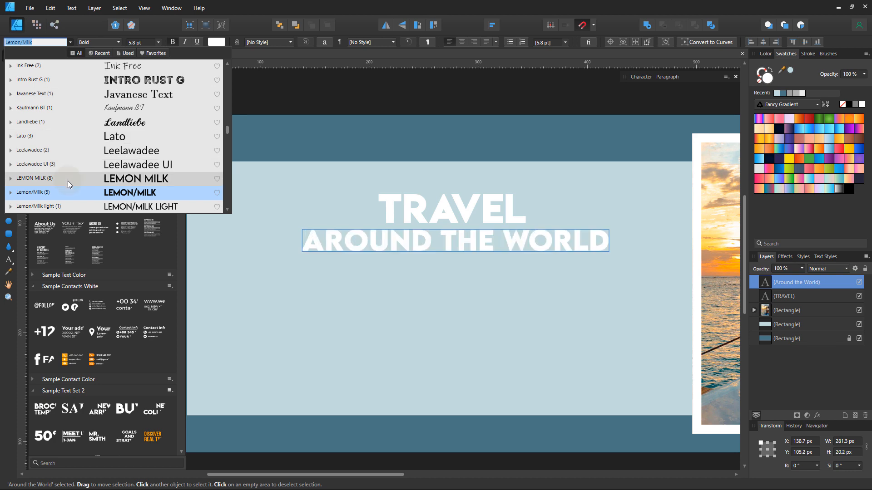
{"action": "scroll", "coordinate": [68, 180], "scroll_direction": "up", "scroll_amount": 10}
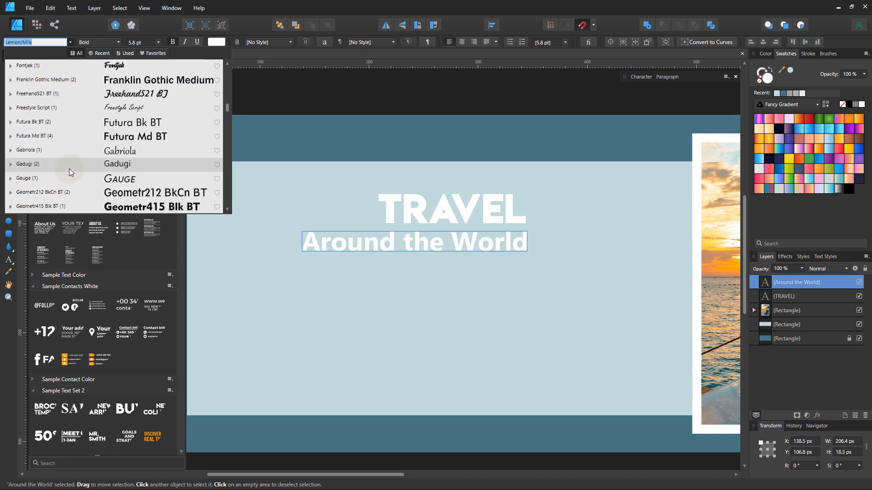
{"action": "left_click", "coordinate": [104, 109]}
{"action": "left_click_drag", "start_coordinate": [366, 239], "coordinate": [537, 249]}
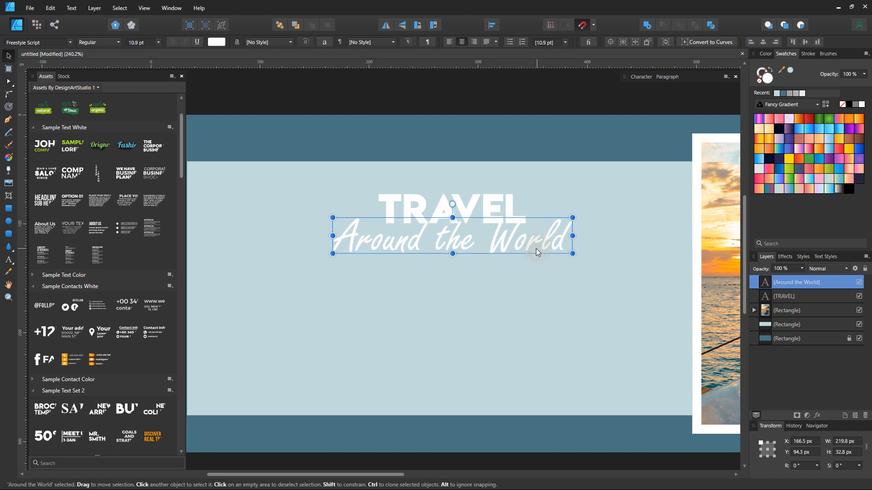
Enlarge the TRAVEL heading around its centre to about 167 × 33 px, then deselect it.
{"action": "left_click", "coordinate": [509, 220]}
{"action": "left_click_drag", "start_coordinate": [528, 192], "coordinate": [537, 193]}
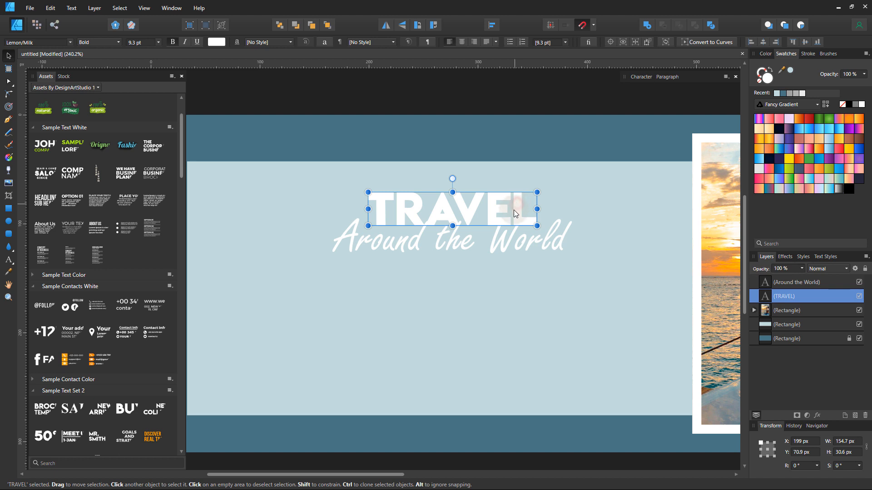
{"action": "left_click", "coordinate": [483, 247]}
{"action": "left_click", "coordinate": [496, 193]}
{"action": "left_click_drag", "start_coordinate": [537, 192], "coordinate": [541, 189]}
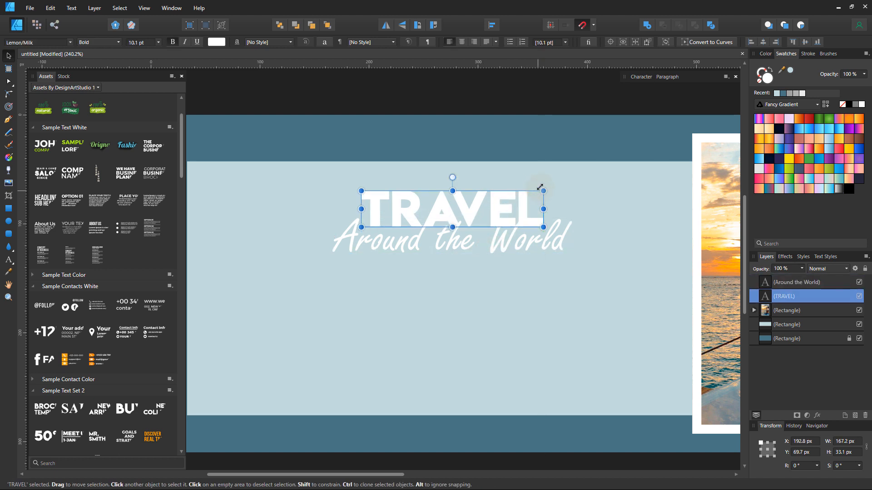
{"action": "left_click", "coordinate": [543, 137]}
Place the "Place your text here" paragraph from the Sample Text White assets below the headings, about 284 px wide, and hide its title line.
{"action": "left_click_drag", "start_coordinate": [532, 240], "coordinate": [467, 232]}
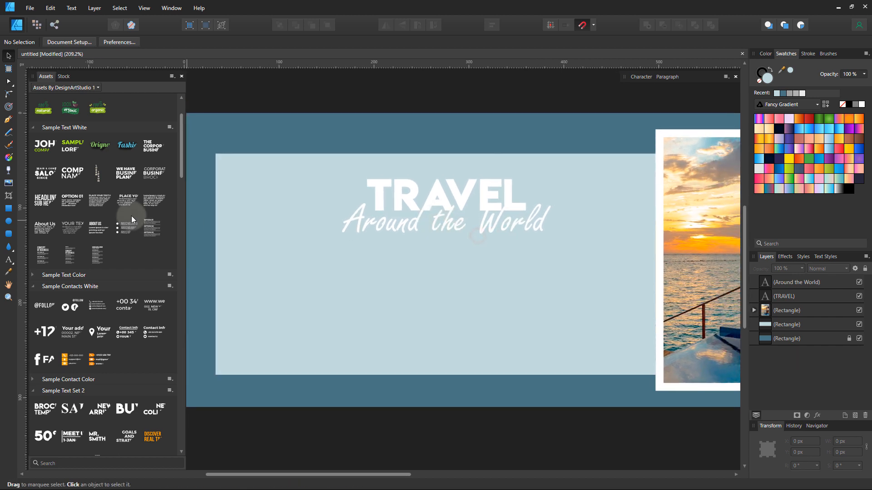
{"action": "left_click_drag", "start_coordinate": [131, 216], "coordinate": [416, 278]}
{"action": "left_click_drag", "start_coordinate": [641, 332], "coordinate": [553, 313]}
{"action": "left_click", "coordinate": [753, 282]}
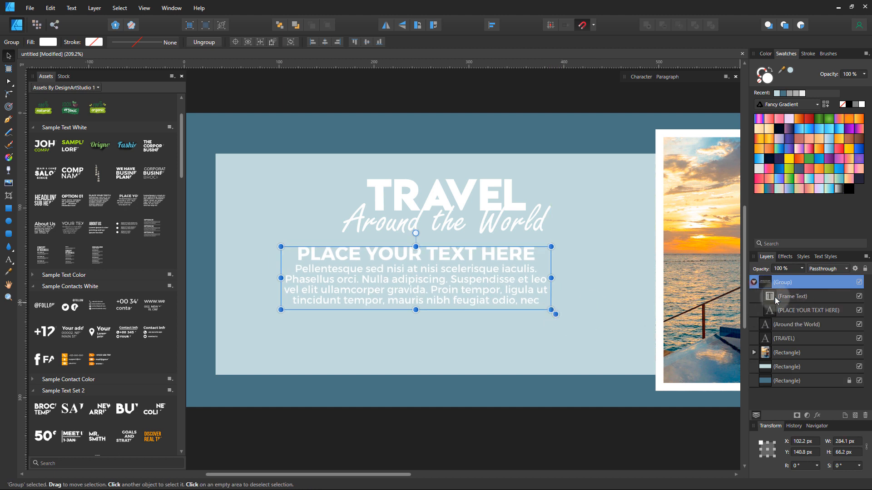
{"action": "left_click", "coordinate": [858, 310]}
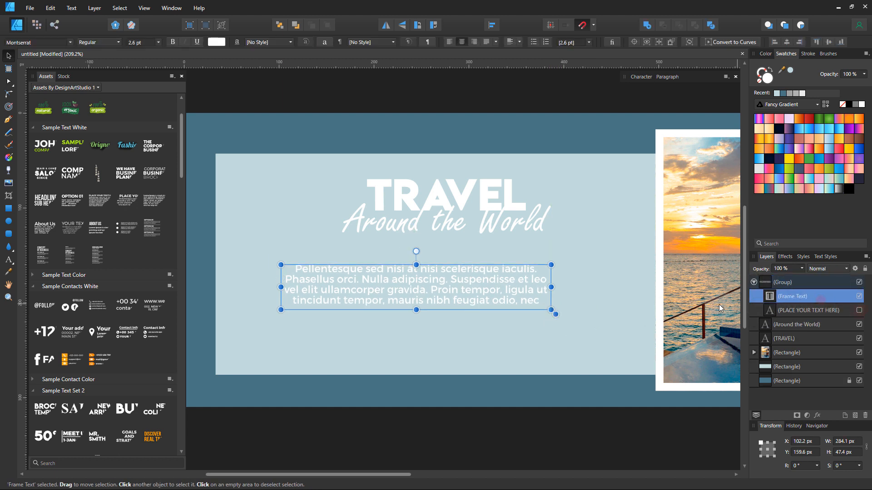
Centre the paragraph group just beneath "Around the World" and scale it to about 290 × 48 px.
{"action": "left_click_drag", "start_coordinate": [466, 299], "coordinate": [496, 271]}
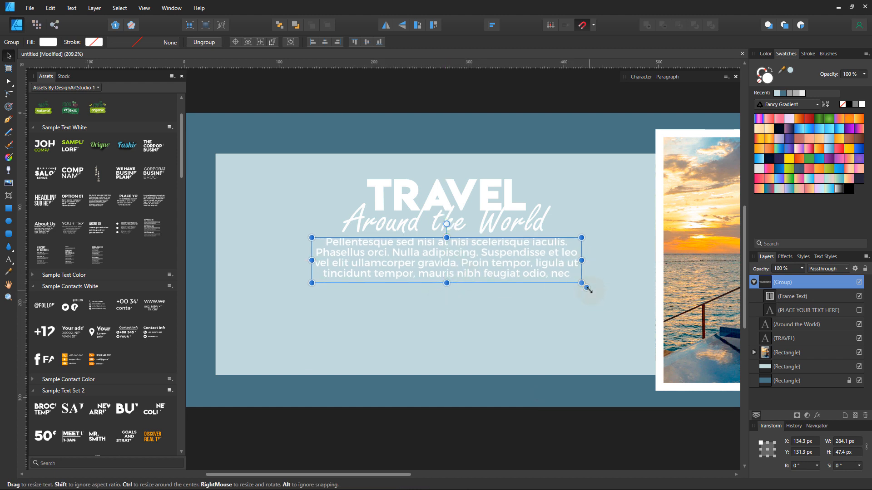
{"action": "left_click_drag", "start_coordinate": [587, 288], "coordinate": [588, 287]}
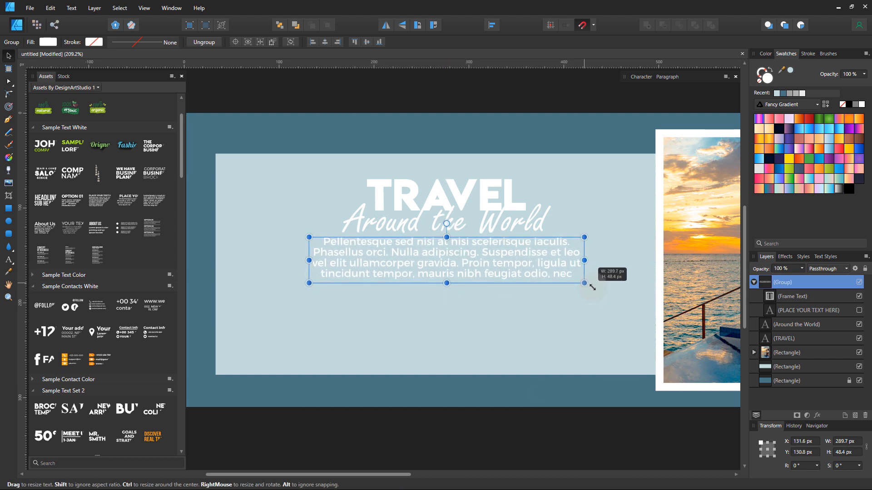
{"action": "left_click_drag", "start_coordinate": [526, 270], "coordinate": [525, 275]}
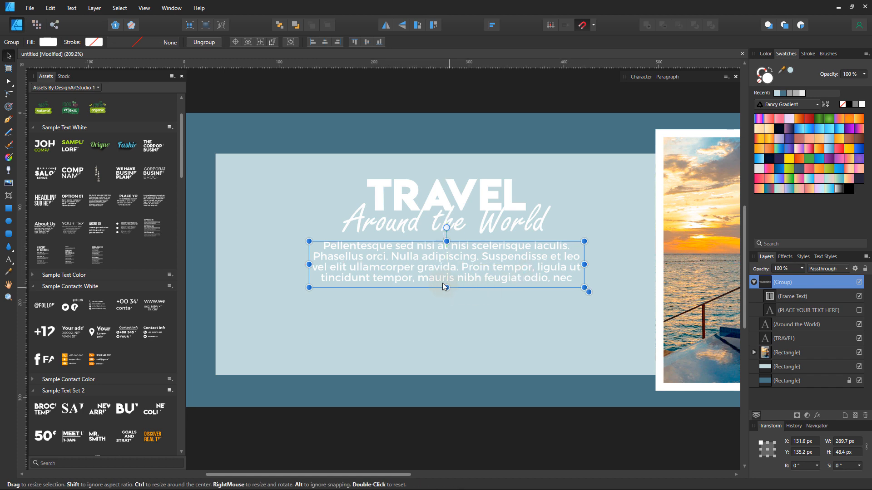
Set the paragraph's frame text to the GoodVibrationsROB font at 4 pt.
{"action": "double_click", "coordinate": [414, 262]}
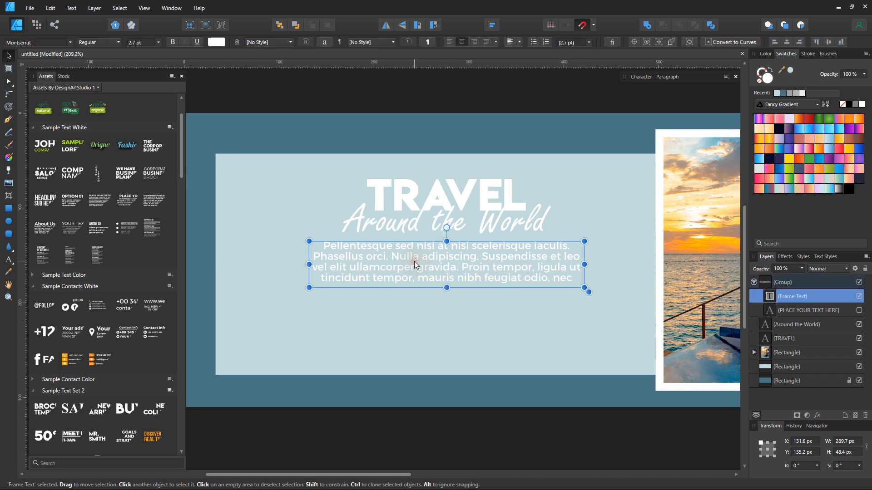
{"action": "left_click", "coordinate": [51, 40]}
{"action": "type", "text": "goo"}
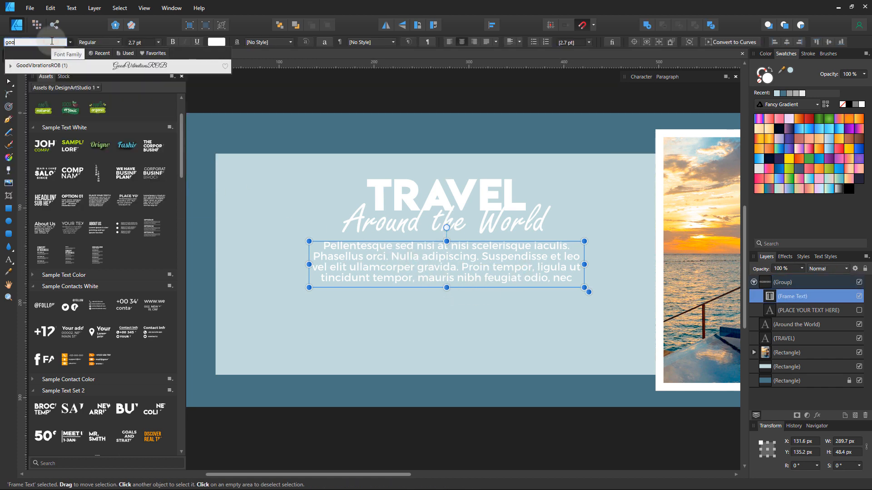
{"action": "left_click", "coordinate": [64, 67]}
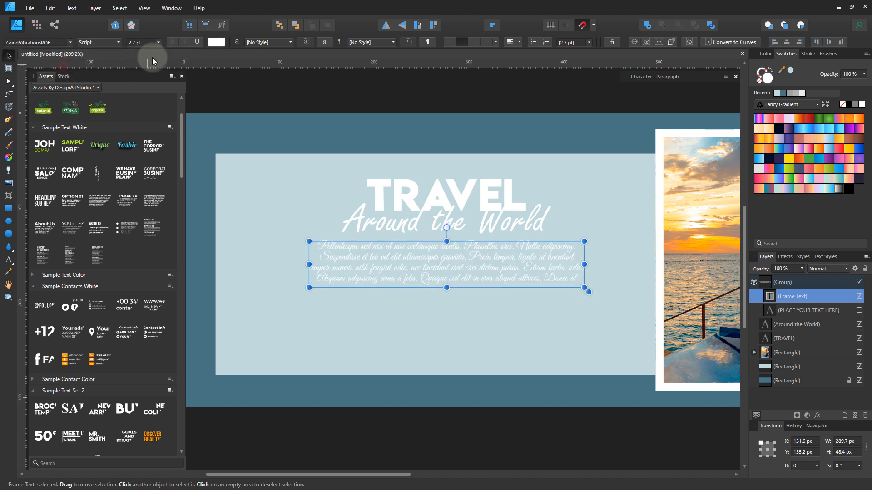
{"action": "scroll", "coordinate": [136, 40], "scroll_direction": "up", "scroll_amount": 2}
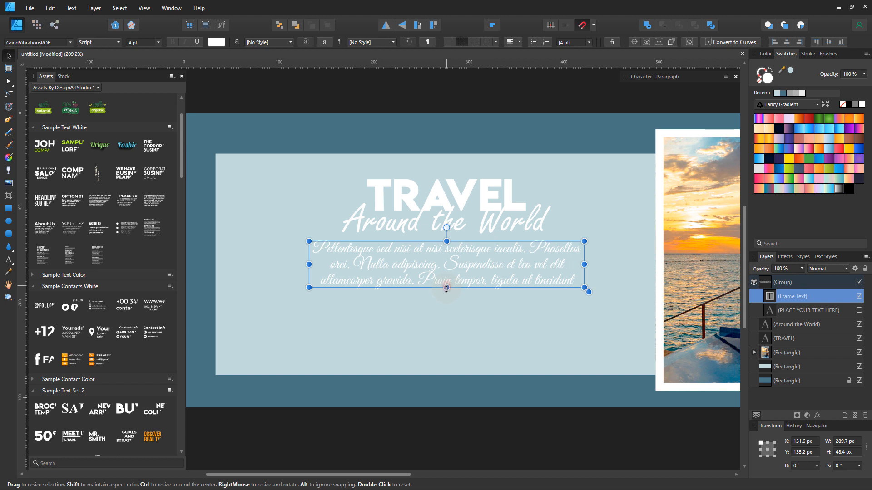
Resize the paragraph's text frame to about 318 × 51 px and shift it slightly down beneath the headings.
{"action": "left_click_drag", "start_coordinate": [446, 288], "coordinate": [446, 289]}
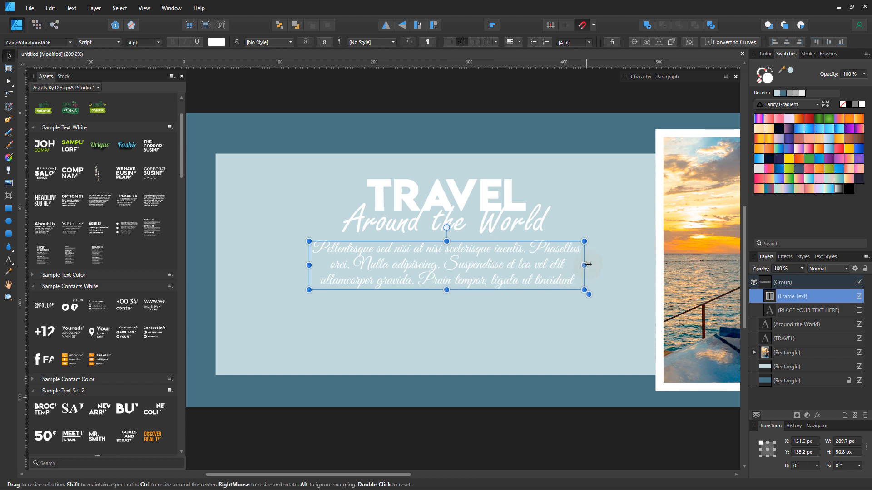
{"action": "left_click_drag", "start_coordinate": [584, 265], "coordinate": [593, 265]}
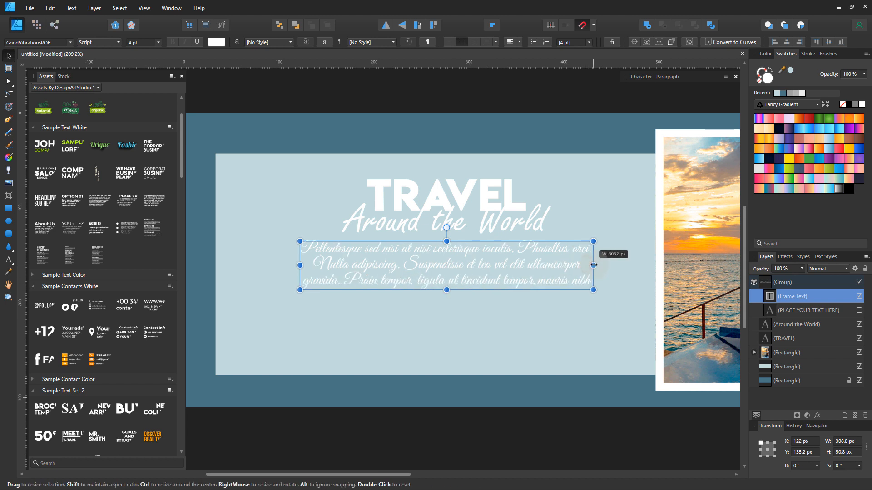
{"action": "mouse_move", "coordinate": [595, 265]}
{"action": "left_mouse_down"}
{"action": "mouse_move", "coordinate": [605, 266]}
{"action": "mouse_move", "coordinate": [597, 265]}
{"action": "left_mouse_up"}
{"action": "left_click_drag", "start_coordinate": [497, 255], "coordinate": [495, 260]}
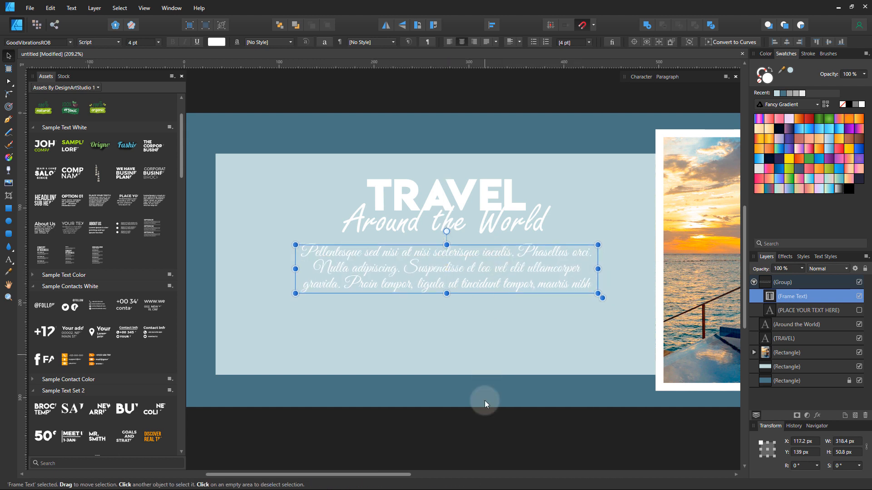
{"action": "left_click", "coordinate": [479, 424]}
Colour the paragraph group black and fill the TRAVEL heading with a blue-to-purple gradient from the Fancy Gradient swatches.
{"action": "left_click", "coordinate": [445, 291]}
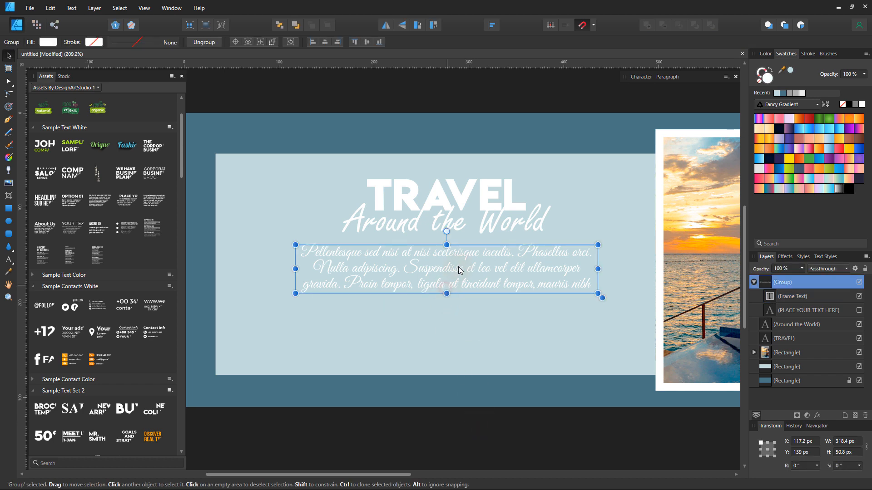
{"action": "left_click", "coordinate": [848, 104]}
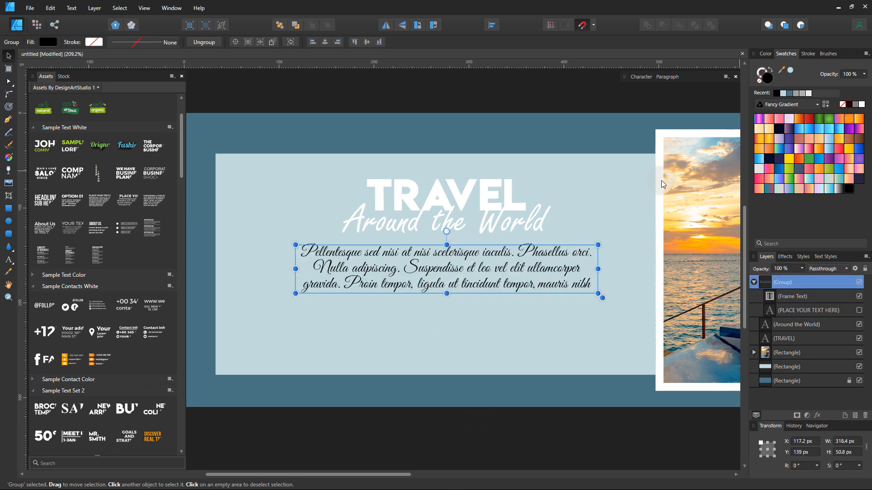
{"action": "left_click", "coordinate": [459, 230]}
{"action": "left_click", "coordinate": [478, 198]}
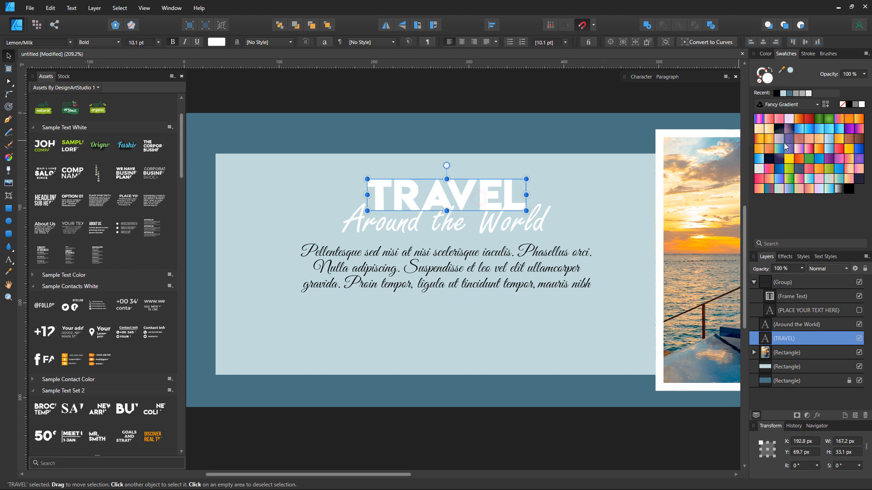
{"action": "left_click", "coordinate": [788, 152]}
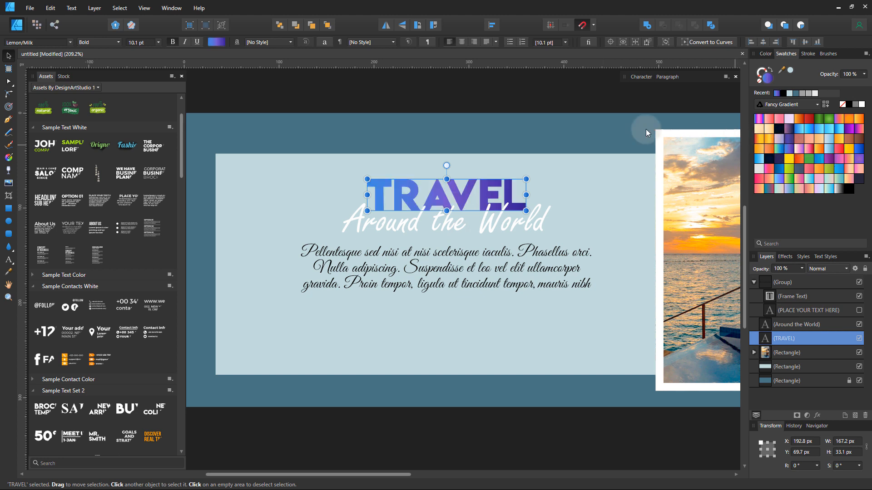
{"action": "left_click", "coordinate": [555, 110]}
Place an orange SHOP NOW button from the Buttons assets centred below the paragraph, about 105 × 29 px.
{"action": "left_click_drag", "start_coordinate": [534, 238], "coordinate": [524, 235]}
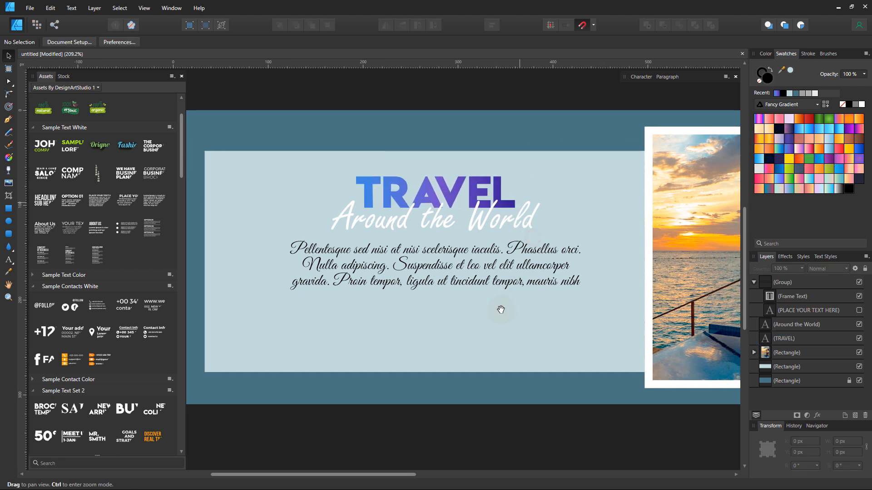
{"action": "left_click_drag", "start_coordinate": [488, 325], "coordinate": [492, 317]}
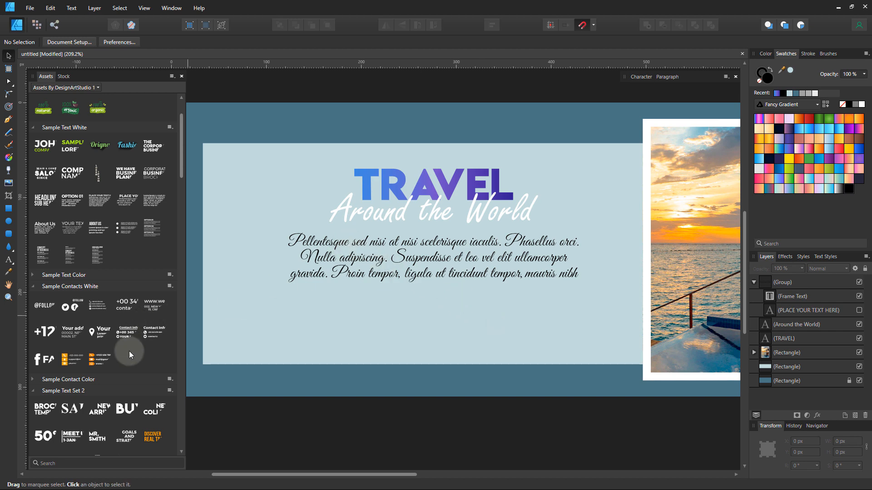
{"action": "scroll", "coordinate": [129, 354], "scroll_direction": "down", "scroll_amount": 4}
{"action": "left_click_drag", "start_coordinate": [447, 306], "coordinate": [461, 312]}
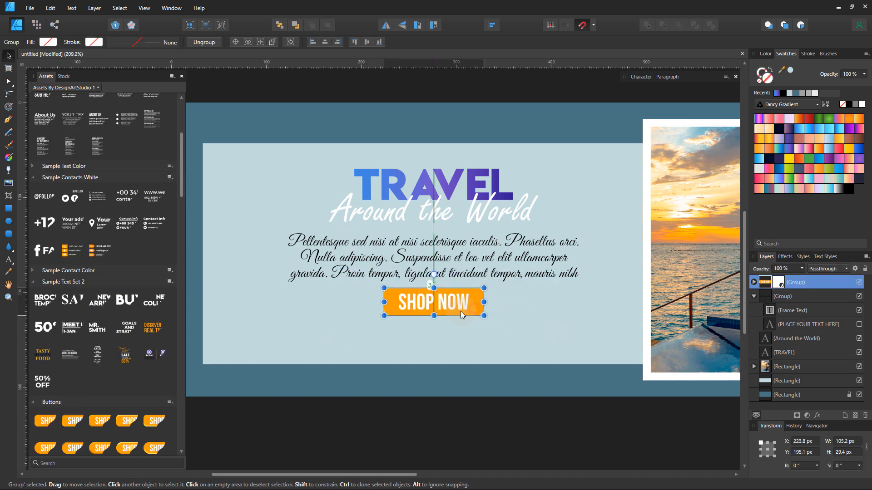
Square off the SHOP NOW button's rounded rectangle with a 0% corner radius and fill it black.
{"action": "scroll", "coordinate": [426, 300], "scroll_direction": "up", "scroll_amount": 4}
{"action": "left_click_drag", "start_coordinate": [567, 341], "coordinate": [553, 334]}
{"action": "double_click", "coordinate": [352, 303]}
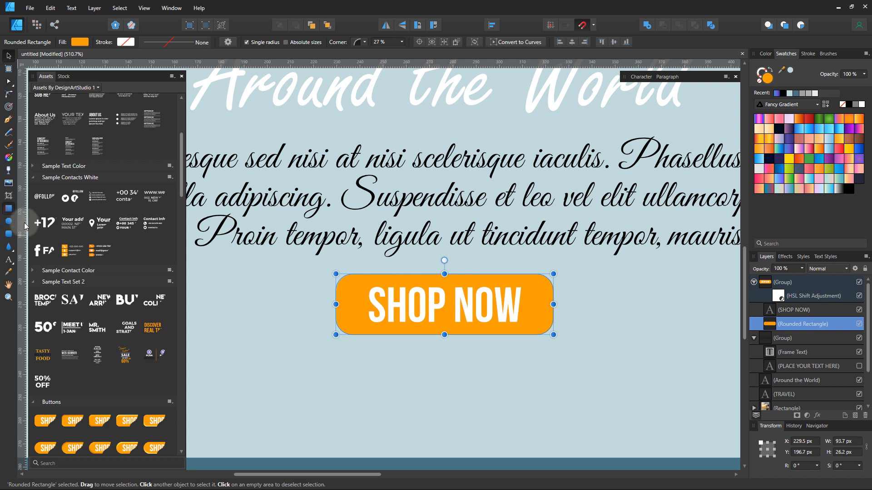
{"action": "key", "text": "m"}
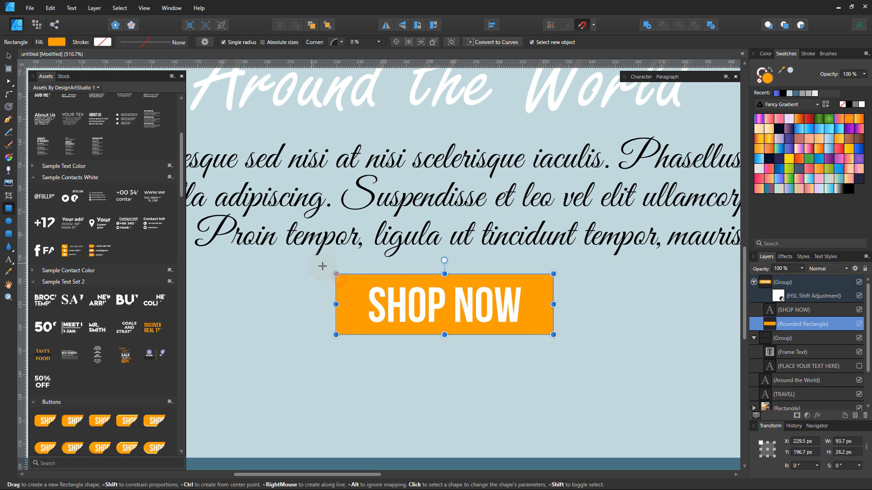
{"action": "key", "text": "v"}
{"action": "left_click", "coordinate": [851, 104]}
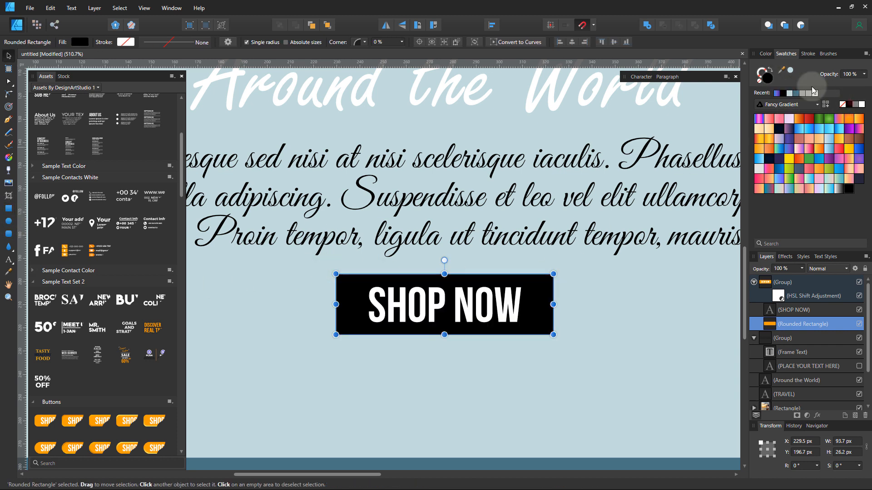
{"action": "left_click", "coordinate": [771, 73]}
{"action": "left_click", "coordinate": [459, 307]}
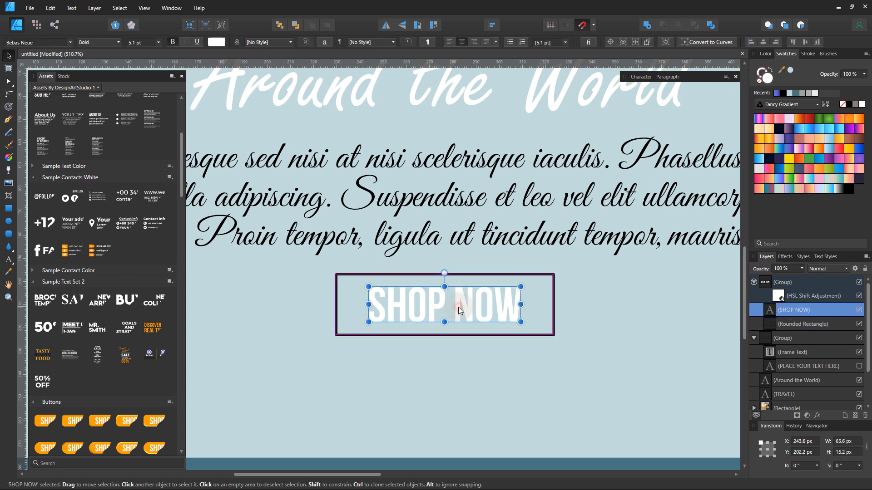
{"action": "double_click", "coordinate": [458, 307]}
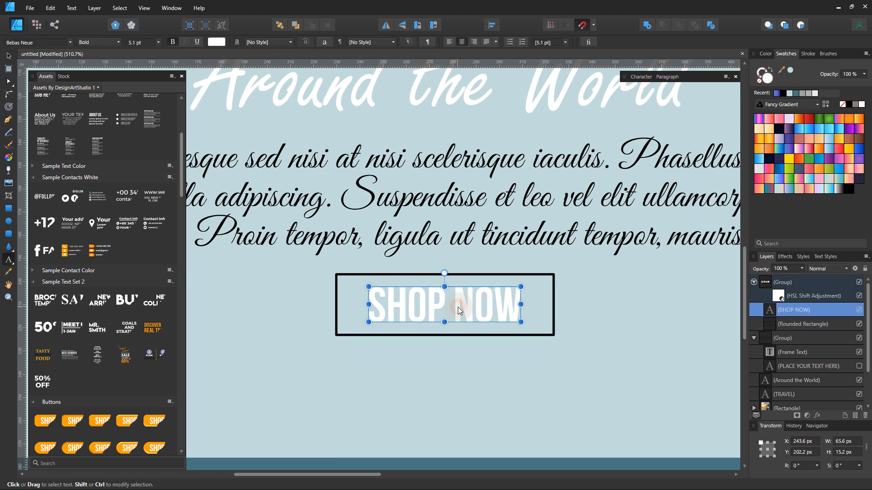
{"action": "triple_click", "coordinate": [458, 307]}
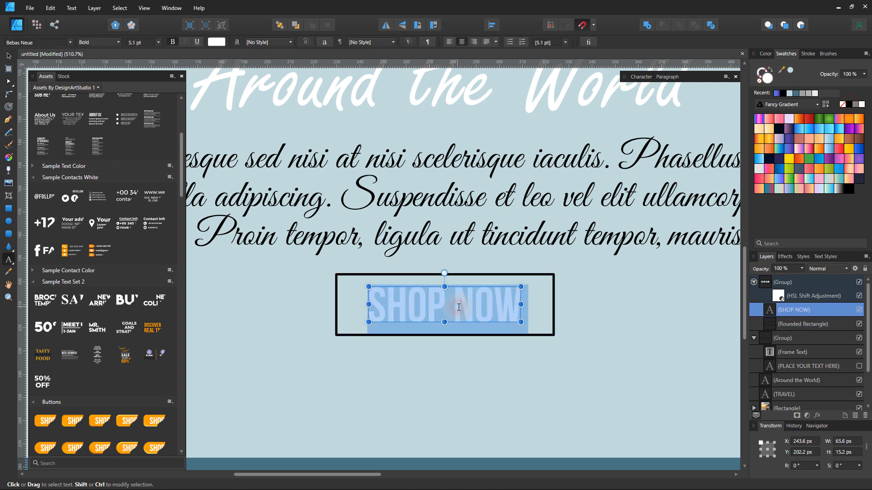
{"action": "type", "text": "www.we"}
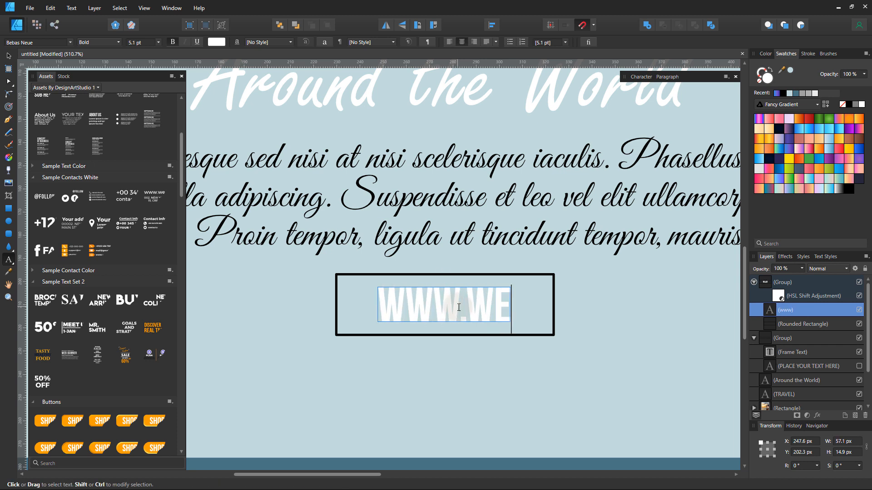
{"action": "type", "text": "bsite"}
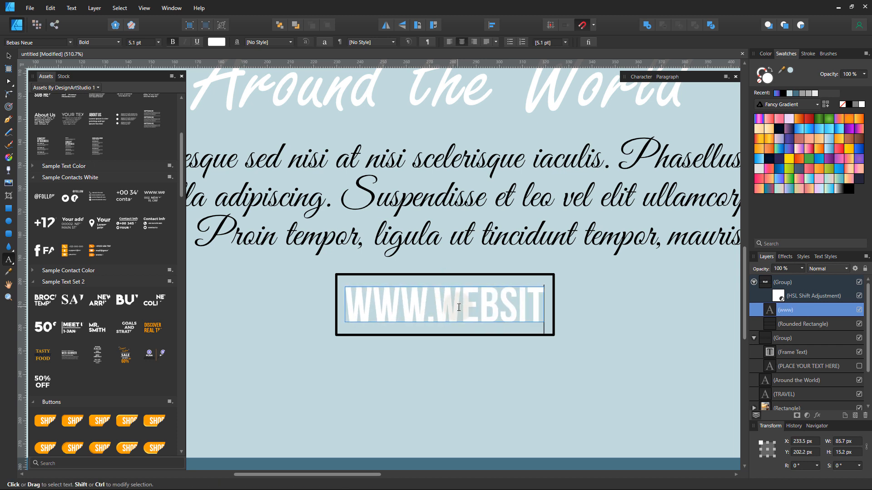
{"action": "type", "text": ".com"}
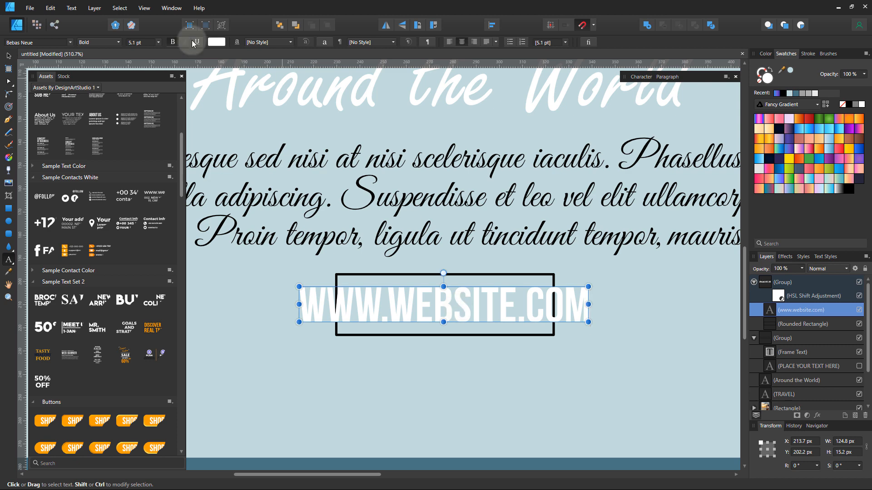
{"action": "left_click", "coordinate": [8, 57]}
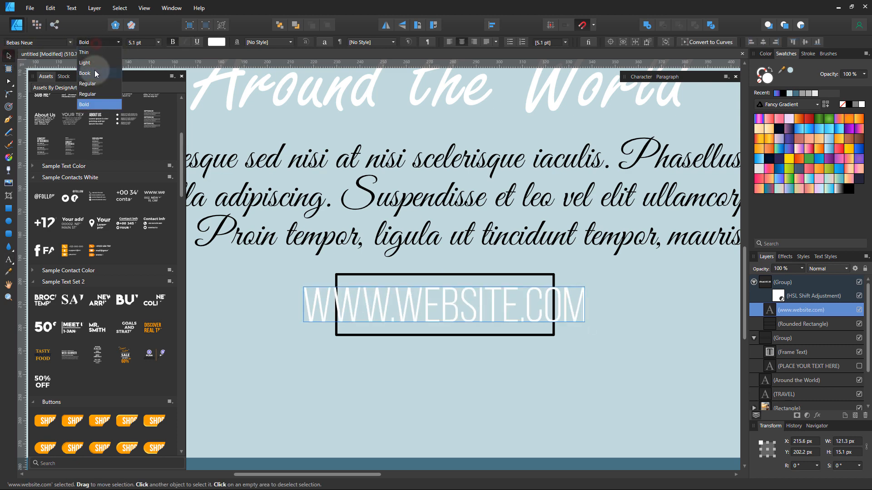
{"action": "left_click", "coordinate": [65, 42]}
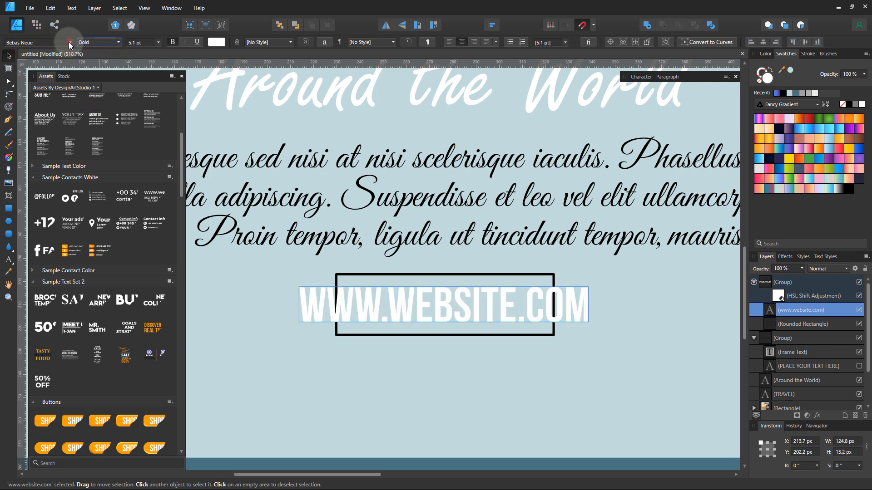
{"action": "left_click", "coordinate": [69, 42]}
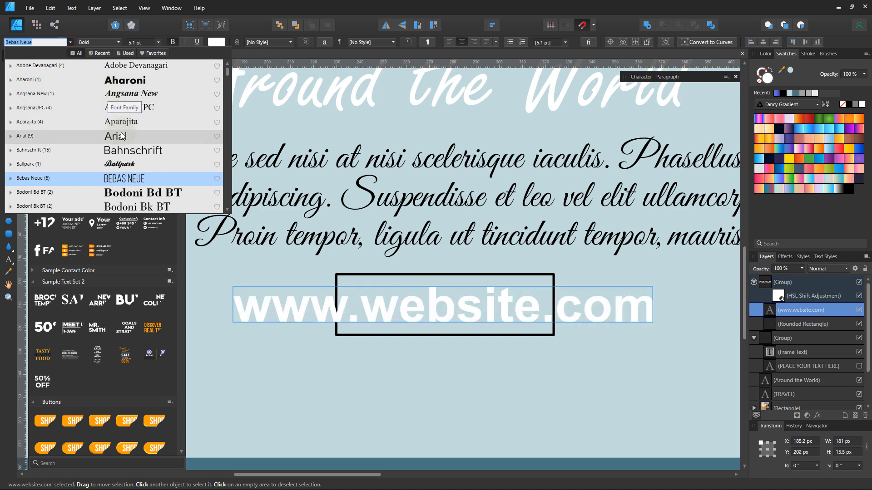
{"action": "left_click", "coordinate": [123, 136]}
{"action": "left_click", "coordinate": [93, 45]}
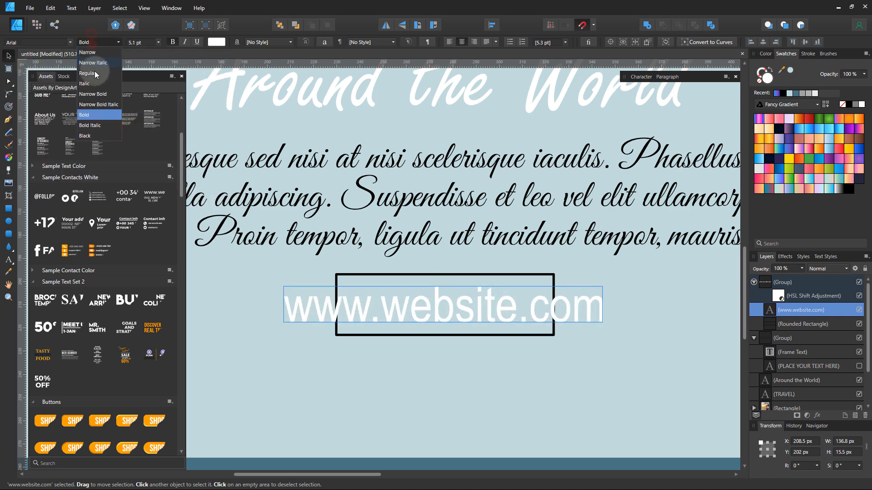
{"action": "left_click", "coordinate": [93, 73]}
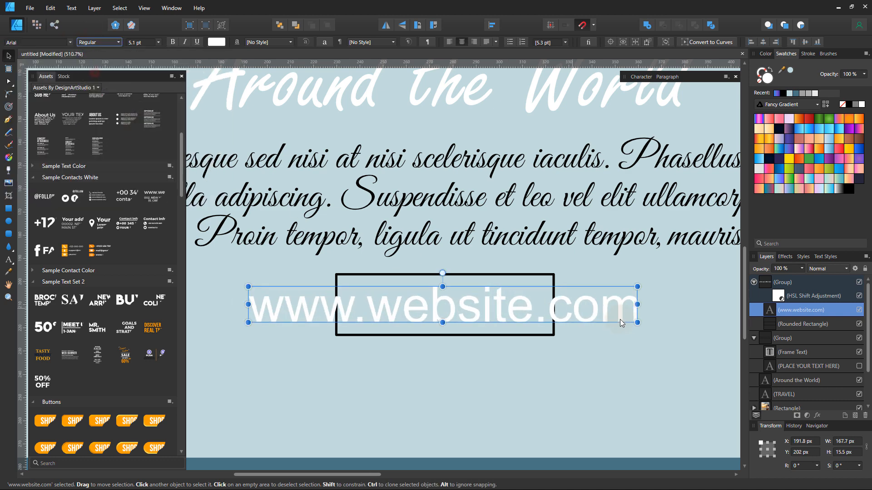
Shrink the website label to about 77 × 7 px in black, and reduce the button outline's height to about 22 px.
{"action": "left_click_drag", "start_coordinate": [637, 321], "coordinate": [534, 317]}
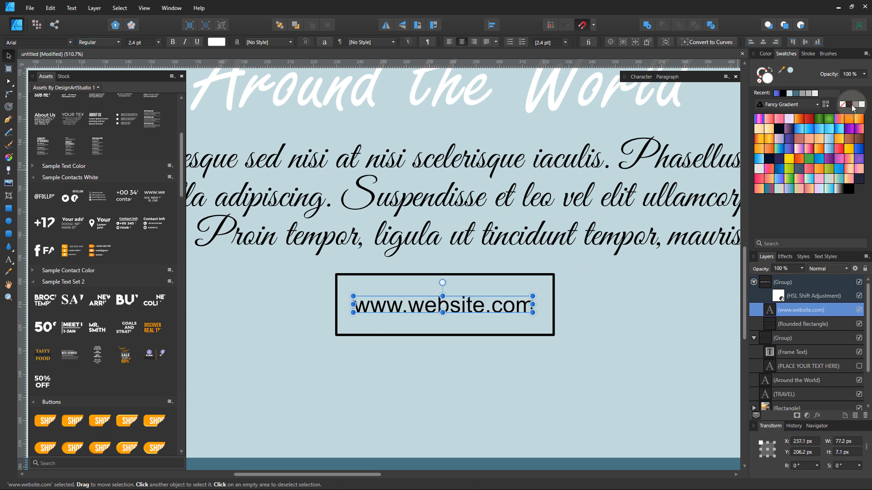
{"action": "left_click", "coordinate": [475, 335]}
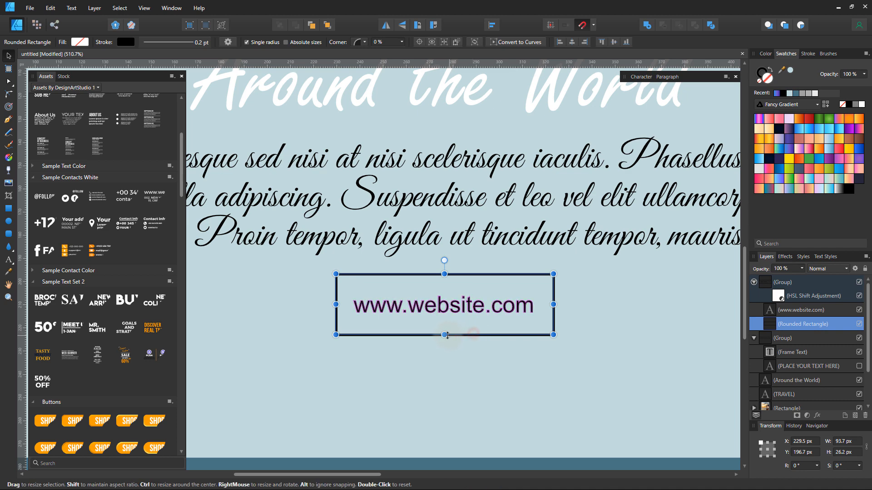
{"action": "left_click_drag", "start_coordinate": [445, 336], "coordinate": [446, 330]}
{"action": "left_click", "coordinate": [519, 348]}
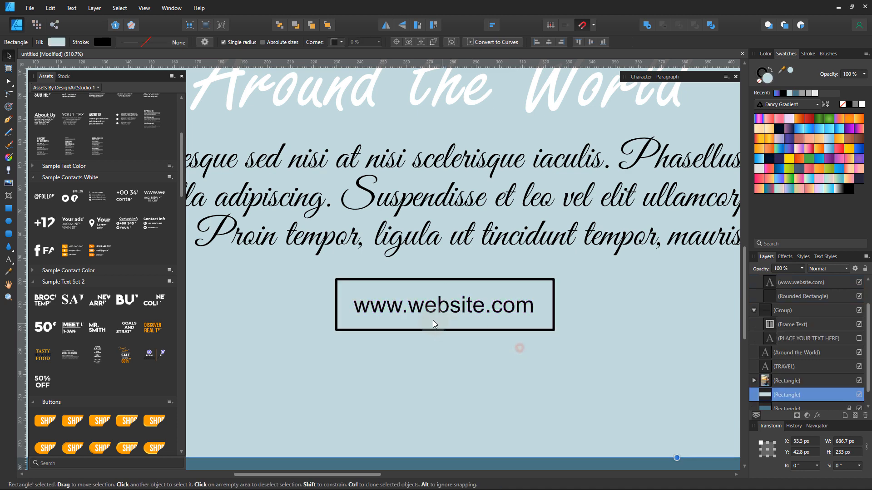
{"action": "scroll", "coordinate": [432, 320], "scroll_direction": "down", "scroll_amount": 5}
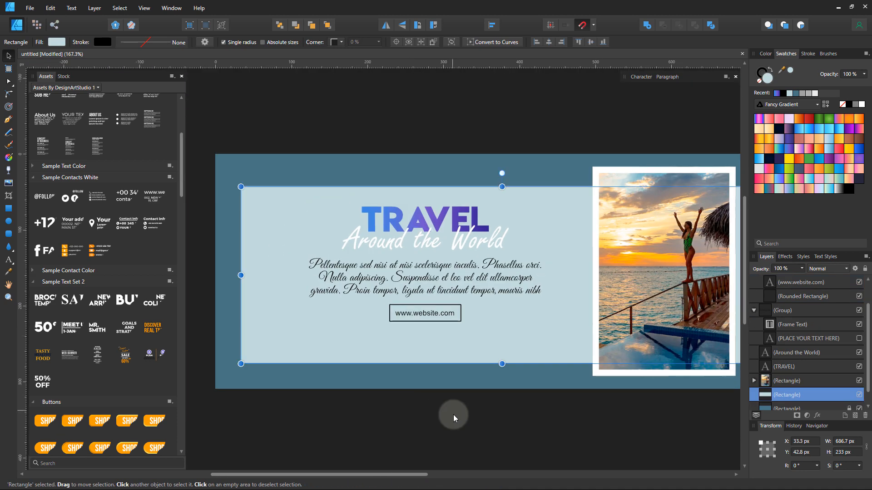
{"action": "left_click", "coordinate": [453, 414]}
{"action": "scroll", "coordinate": [408, 369], "scroll_direction": "up", "scroll_amount": 3}
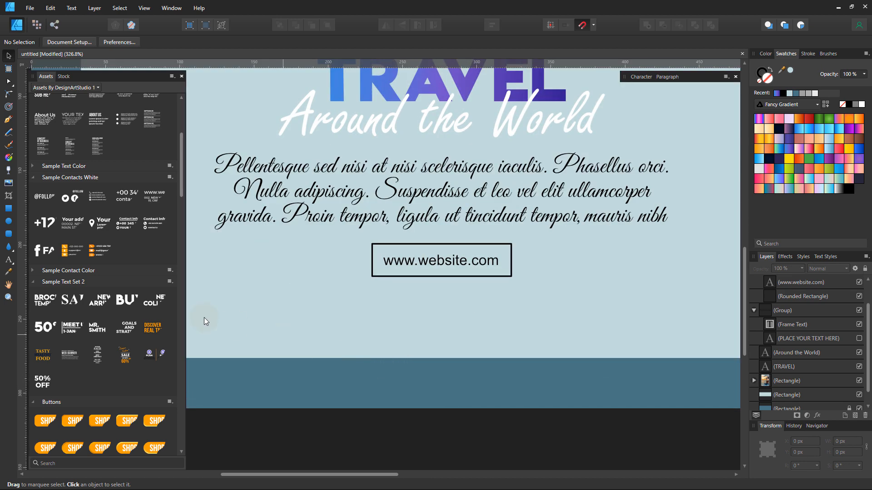
{"action": "left_click_drag", "start_coordinate": [47, 198], "coordinate": [378, 314]}
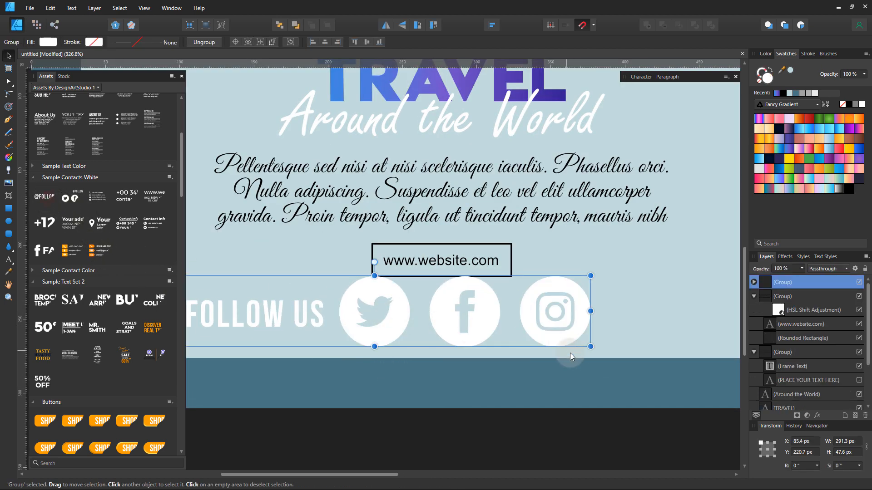
{"action": "left_click_drag", "start_coordinate": [591, 348], "coordinate": [509, 343]}
{"action": "left_click", "coordinate": [849, 105]}
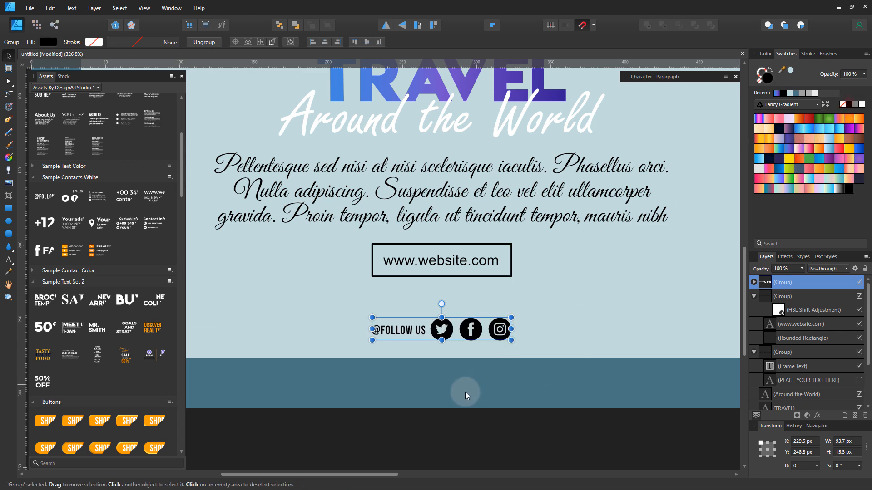
{"action": "left_click", "coordinate": [447, 415]}
Shift the paragraph and the website button slightly down to even out the vertical spacing, with the button at about Y 207 px.
{"action": "scroll", "coordinate": [365, 406], "scroll_direction": "down", "scroll_amount": 4}
{"action": "scroll", "coordinate": [370, 393], "scroll_direction": "up", "scroll_amount": 2}
{"action": "left_click", "coordinate": [419, 325]}
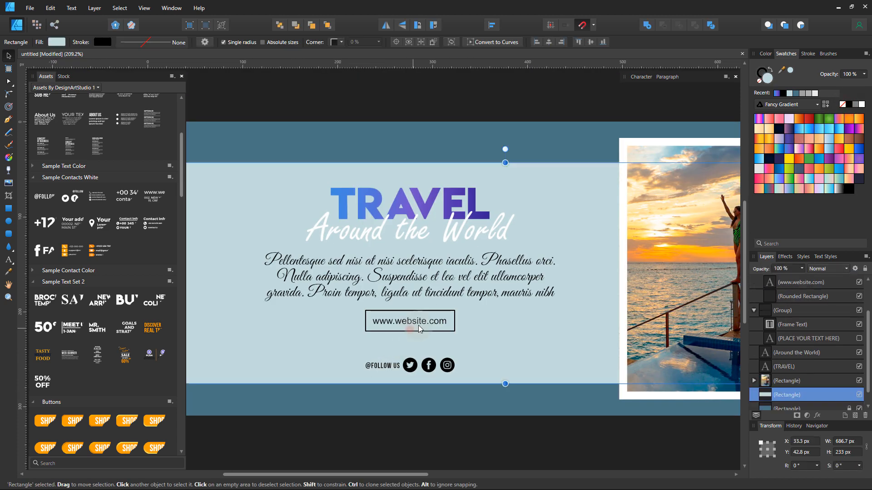
{"action": "double_click", "coordinate": [418, 324]}
{"action": "left_click_drag", "start_coordinate": [412, 326], "coordinate": [413, 331]}
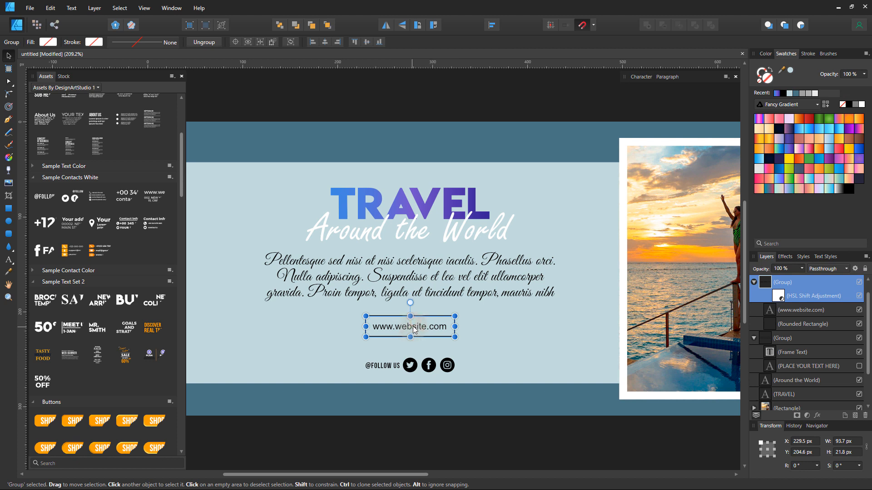
{"action": "left_click", "coordinate": [424, 296]}
{"action": "left_click_drag", "start_coordinate": [427, 296], "coordinate": [428, 295]}
{"action": "left_click", "coordinate": [418, 327]}
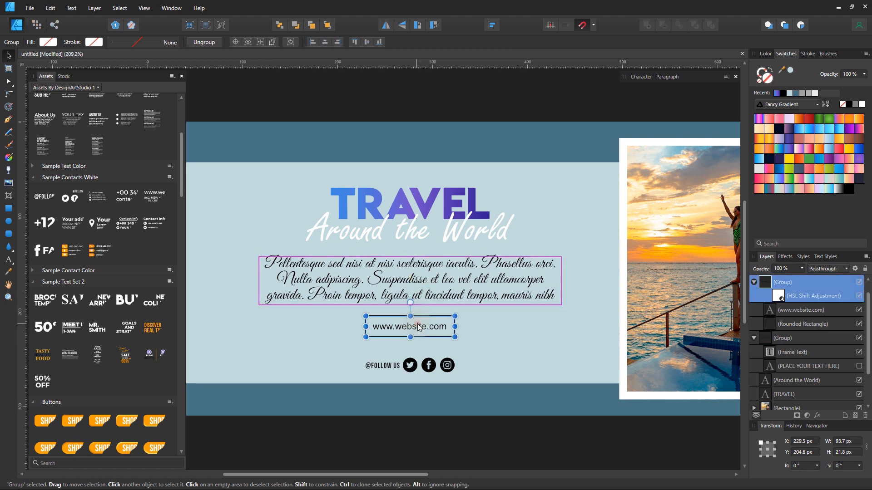
{"action": "left_click_drag", "start_coordinate": [422, 330], "coordinate": [423, 328]}
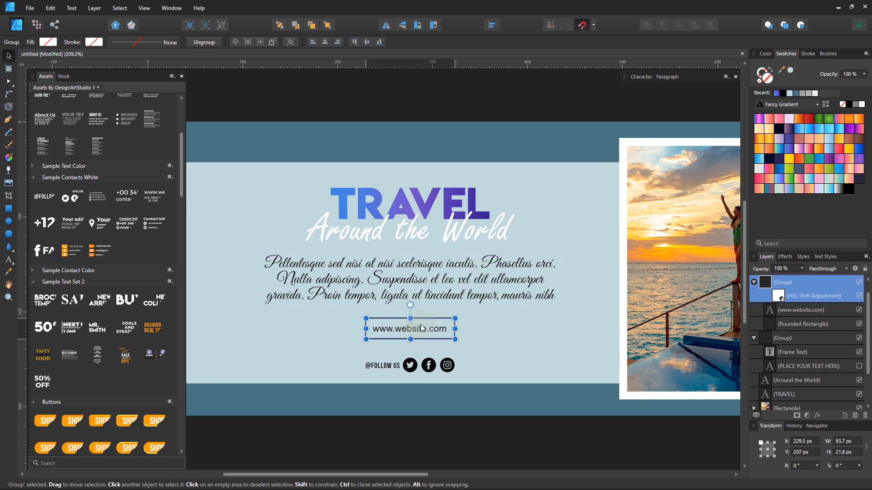
{"action": "left_click", "coordinate": [437, 406]}
Collapse the Assets panel and review the layout of the whole banner.
{"action": "scroll", "coordinate": [388, 378], "scroll_direction": "down", "scroll_amount": 3}
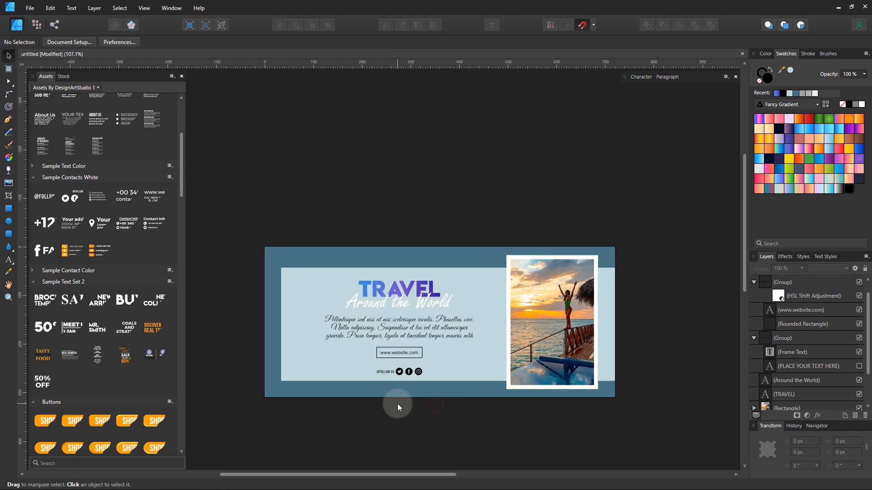
{"action": "scroll", "coordinate": [397, 404], "scroll_direction": "up", "scroll_amount": 1}
{"action": "left_click_drag", "start_coordinate": [483, 424], "coordinate": [477, 395]}
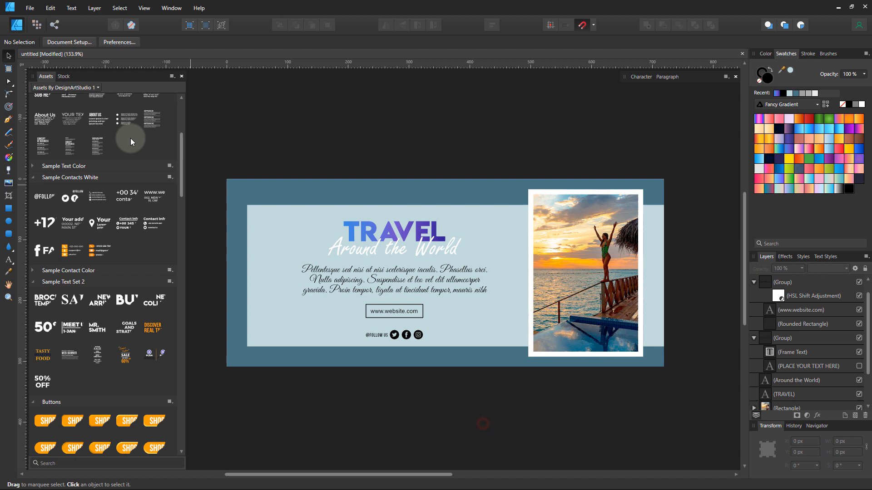
{"action": "left_click", "coordinate": [126, 75]}
{"action": "scroll", "coordinate": [506, 286], "scroll_direction": "up", "scroll_amount": 2}
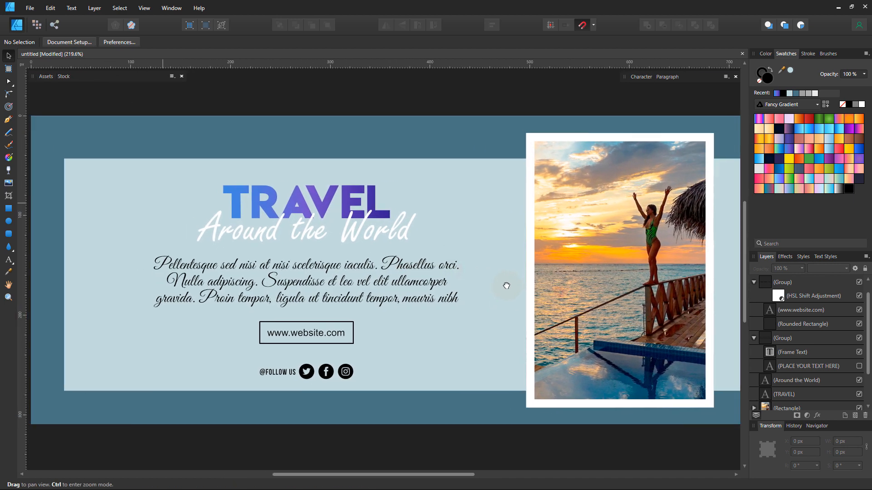
{"action": "scroll", "coordinate": [506, 286], "scroll_direction": "down", "scroll_amount": 1}
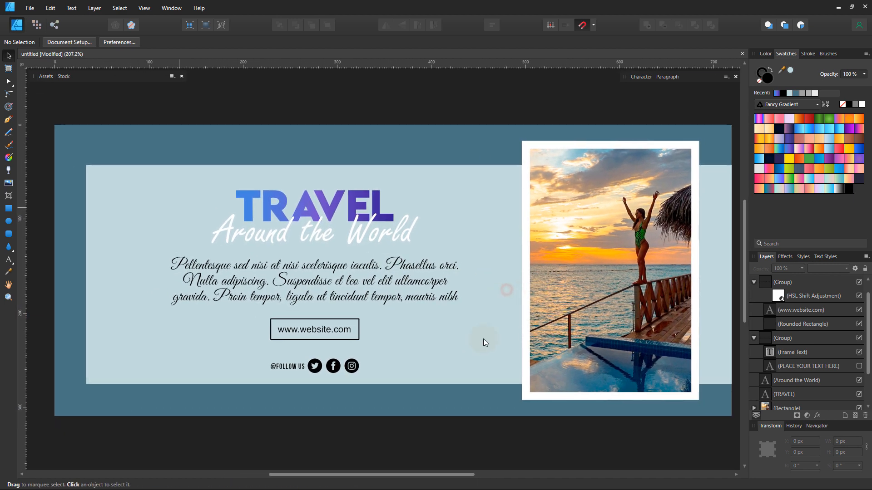
{"action": "scroll", "coordinate": [406, 397], "scroll_direction": "down", "scroll_amount": 3}
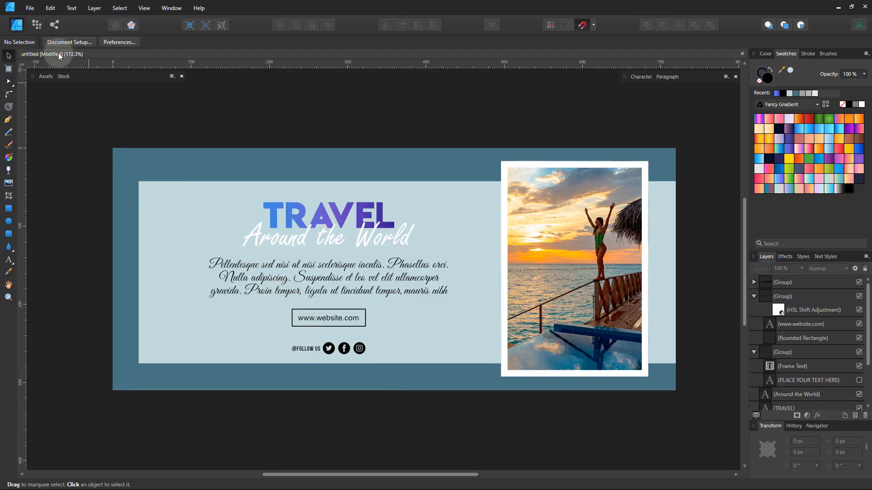
In the Pixel Persona, select the dark blue background rectangle and choose a 320 px Paint Brush from the Textures category.
{"action": "left_click", "coordinate": [40, 25]}
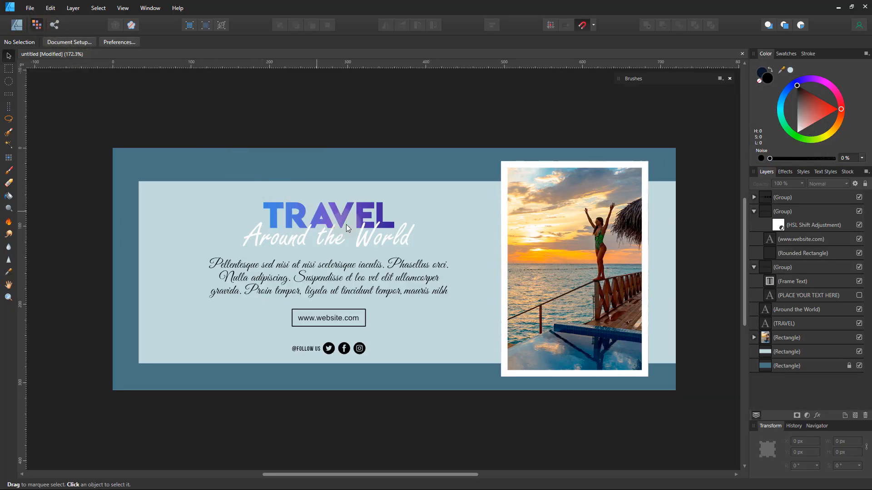
{"action": "left_click", "coordinate": [769, 369]}
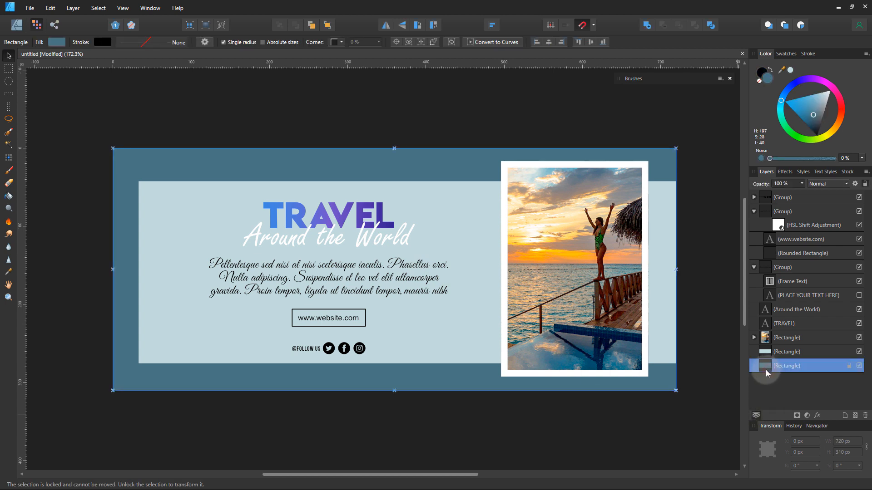
{"action": "left_click", "coordinate": [13, 173]}
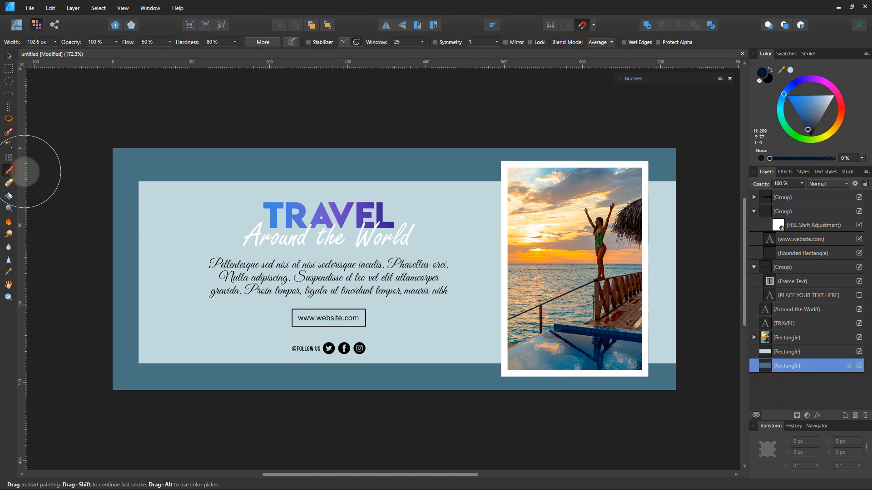
{"action": "left_click", "coordinate": [641, 80]}
{"action": "left_click", "coordinate": [664, 90]}
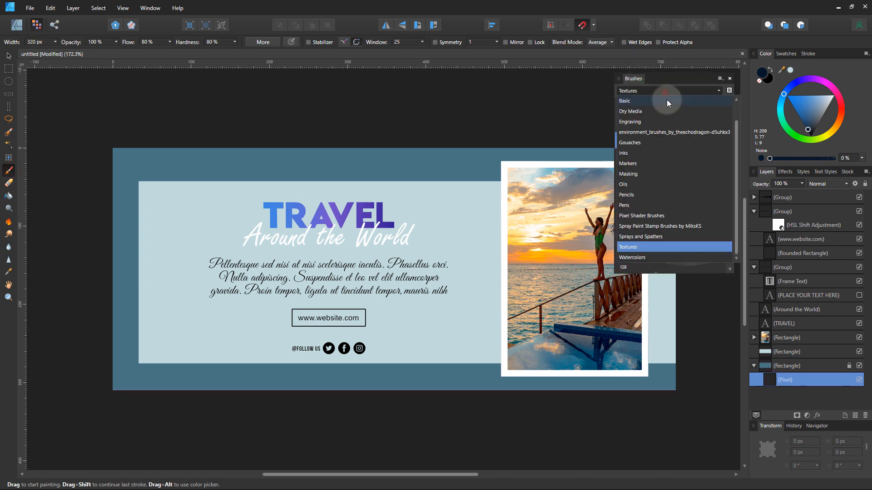
{"action": "left_click", "coordinate": [634, 248]}
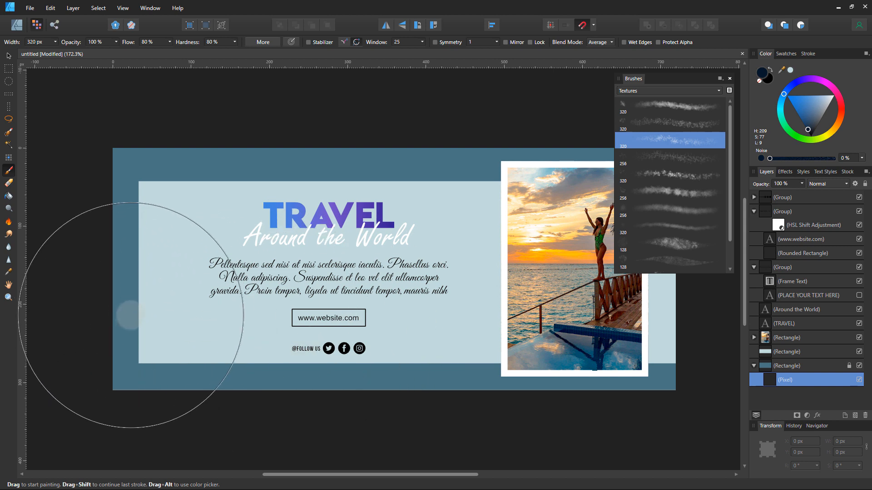
Reduce the texture brush to 167 px, paint dark marbling across the blue background rectangle, and collapse the Brushes panel.
{"action": "mouse_move", "coordinate": [131, 316]}
{"action": "left_mouse_down"}
{"action": "mouse_move", "coordinate": [119, 357]}
{"action": "mouse_move", "coordinate": [140, 356]}
{"action": "mouse_move", "coordinate": [165, 379]}
{"action": "mouse_move", "coordinate": [189, 355]}
{"action": "mouse_move", "coordinate": [169, 347]}
{"action": "left_mouse_up"}
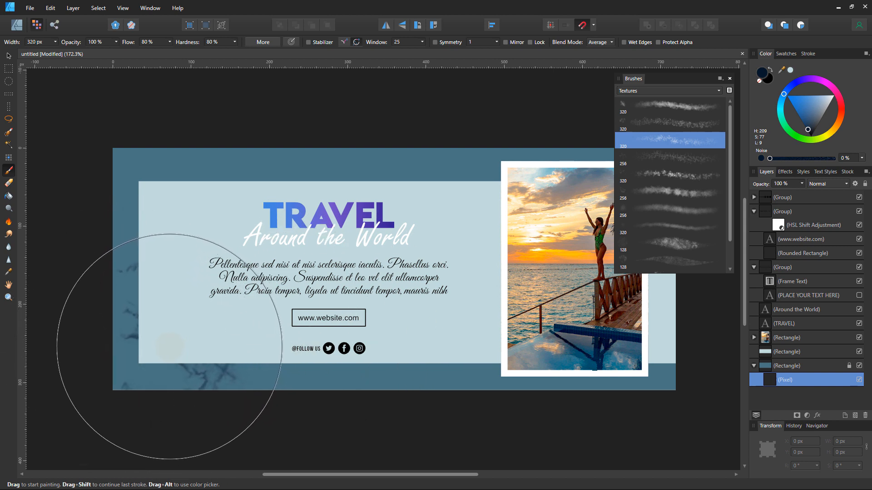
{"action": "key", "text": "bracketleft"}
{"action": "key", "text": "bracketleft"}
{"action": "key", "text": "bracketleft"}
{"action": "mouse_move", "coordinate": [142, 320]}
{"action": "left_mouse_down"}
{"action": "mouse_move", "coordinate": [114, 362]}
{"action": "mouse_move", "coordinate": [118, 374]}
{"action": "mouse_move", "coordinate": [170, 394]}
{"action": "mouse_move", "coordinate": [283, 409]}
{"action": "mouse_move", "coordinate": [105, 372]}
{"action": "mouse_move", "coordinate": [105, 290]}
{"action": "mouse_move", "coordinate": [132, 183]}
{"action": "mouse_move", "coordinate": [155, 162]}
{"action": "mouse_move", "coordinate": [151, 146]}
{"action": "mouse_move", "coordinate": [264, 176]}
{"action": "mouse_move", "coordinate": [617, 206]}
{"action": "mouse_move", "coordinate": [673, 240]}
{"action": "mouse_move", "coordinate": [659, 345]}
{"action": "mouse_move", "coordinate": [573, 387]}
{"action": "mouse_move", "coordinate": [260, 350]}
{"action": "mouse_move", "coordinate": [630, 346]}
{"action": "left_mouse_up"}
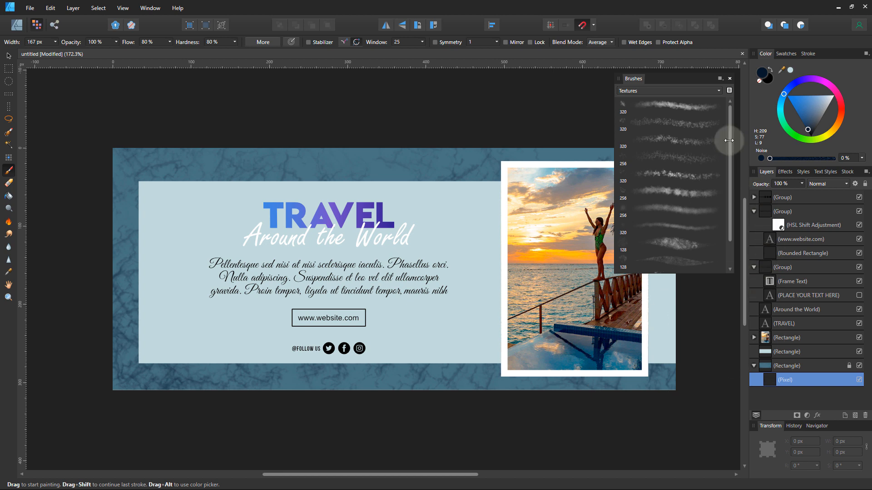
{"action": "left_click", "coordinate": [686, 80]}
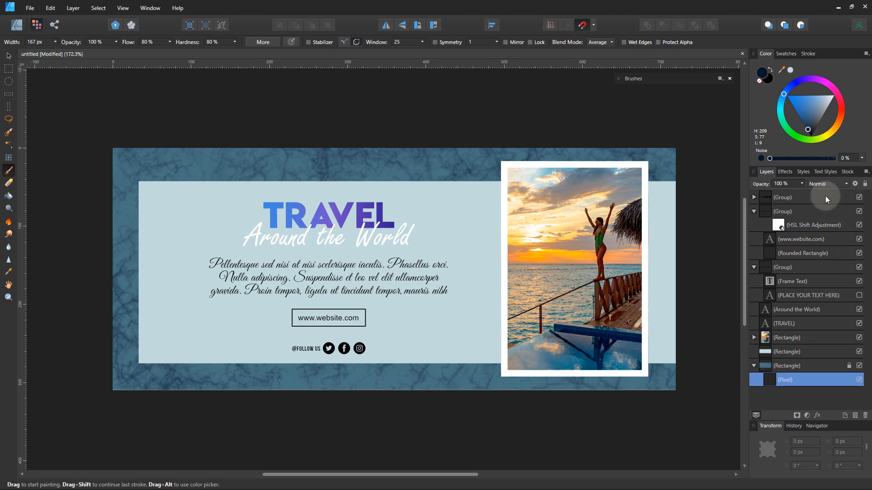
Lower the marbling layer's opacity to 50% and paint more dark texture over the blue background's edges.
{"action": "left_click_drag", "start_coordinate": [775, 195], "coordinate": [769, 196]}
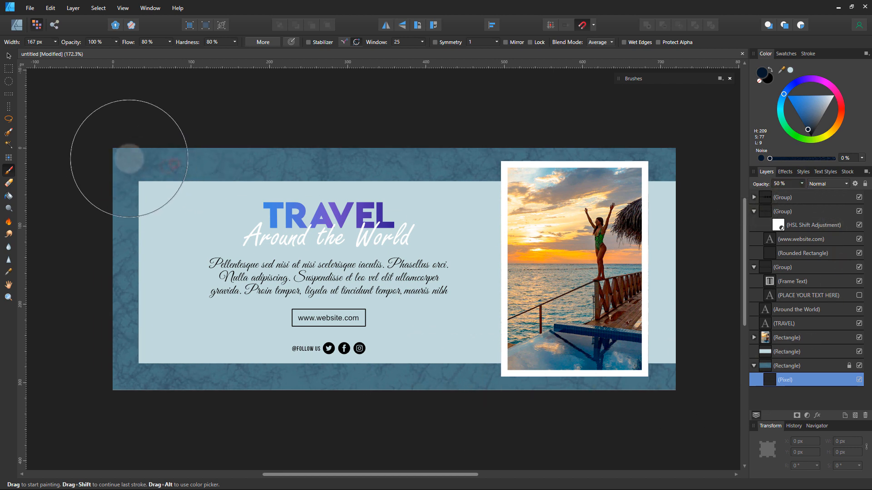
{"action": "mouse_move", "coordinate": [138, 178]}
{"action": "left_mouse_down"}
{"action": "mouse_move", "coordinate": [149, 215]}
{"action": "mouse_move", "coordinate": [126, 378]}
{"action": "mouse_move", "coordinate": [177, 394]}
{"action": "mouse_move", "coordinate": [478, 416]}
{"action": "mouse_move", "coordinate": [389, 381]}
{"action": "mouse_move", "coordinate": [667, 373]}
{"action": "mouse_move", "coordinate": [653, 381]}
{"action": "mouse_move", "coordinate": [685, 236]}
{"action": "mouse_move", "coordinate": [689, 167]}
{"action": "mouse_move", "coordinate": [624, 136]}
{"action": "mouse_move", "coordinate": [191, 137]}
{"action": "mouse_move", "coordinate": [314, 175]}
{"action": "mouse_move", "coordinate": [175, 183]}
{"action": "mouse_move", "coordinate": [131, 179]}
{"action": "mouse_move", "coordinate": [117, 149]}
{"action": "mouse_move", "coordinate": [146, 326]}
{"action": "mouse_move", "coordinate": [124, 368]}
{"action": "mouse_move", "coordinate": [129, 377]}
{"action": "mouse_move", "coordinate": [149, 349]}
{"action": "mouse_move", "coordinate": [133, 377]}
{"action": "mouse_move", "coordinate": [152, 391]}
{"action": "left_mouse_up"}
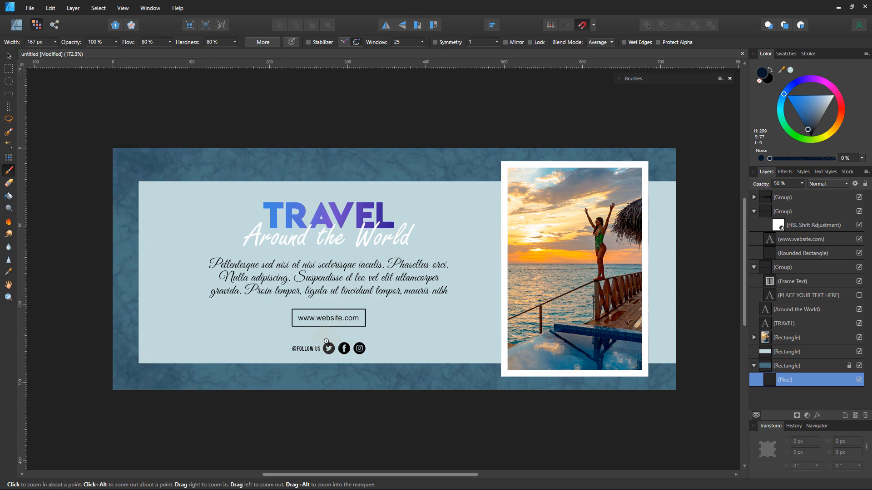
Select the light blue rectangle and choose a 320 px speckled brush from the Textures category.
{"action": "left_click_drag", "start_coordinate": [326, 341], "coordinate": [357, 332]}
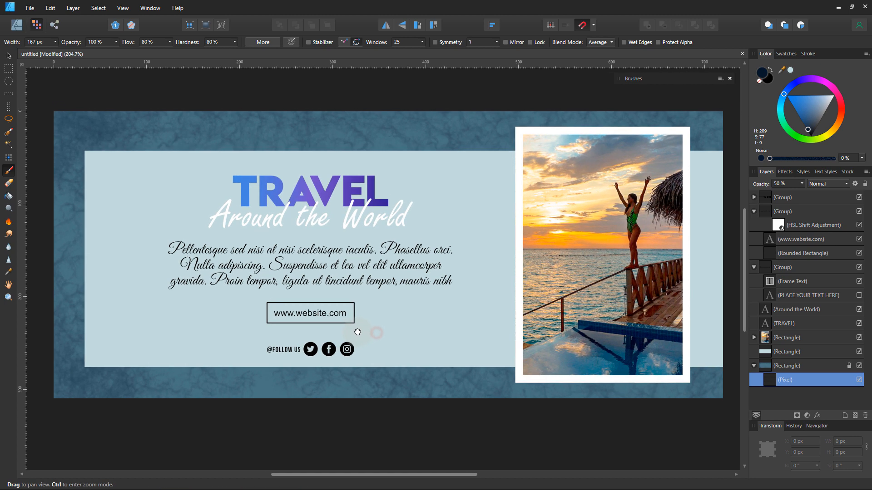
{"action": "left_click", "coordinate": [768, 352]}
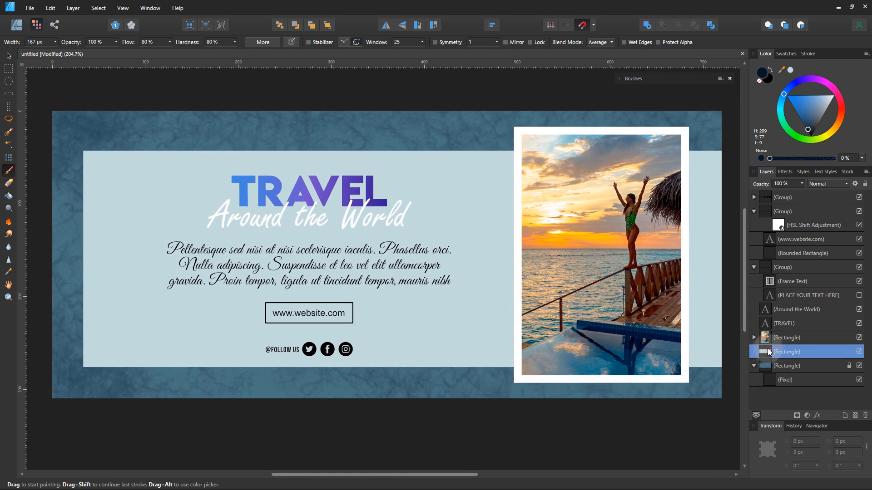
{"action": "left_click", "coordinate": [639, 78]}
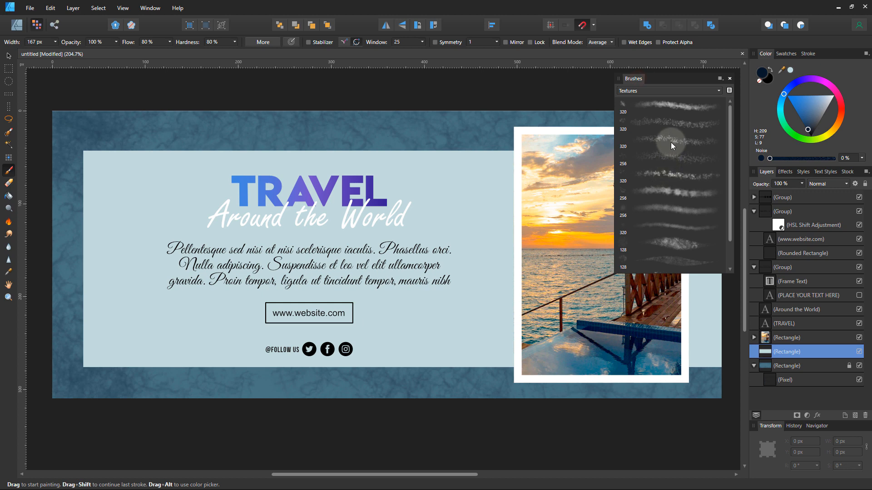
{"action": "left_click", "coordinate": [667, 173]}
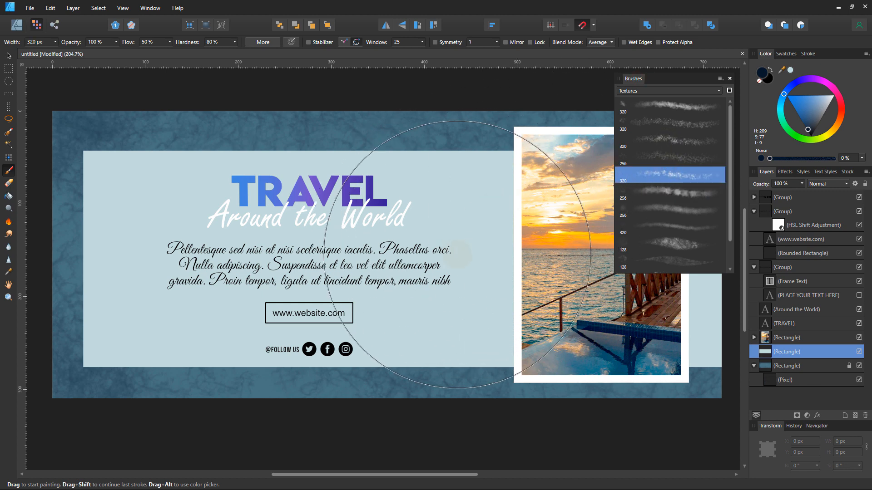
Reduce the speckled brush to 167 px and paint dark texture around the edges of the light blue rectangle.
{"action": "mouse_move", "coordinate": [456, 255]}
{"action": "left_mouse_down"}
{"action": "mouse_move", "coordinate": [467, 292]}
{"action": "mouse_move", "coordinate": [492, 270]}
{"action": "mouse_move", "coordinate": [468, 247]}
{"action": "left_mouse_up"}
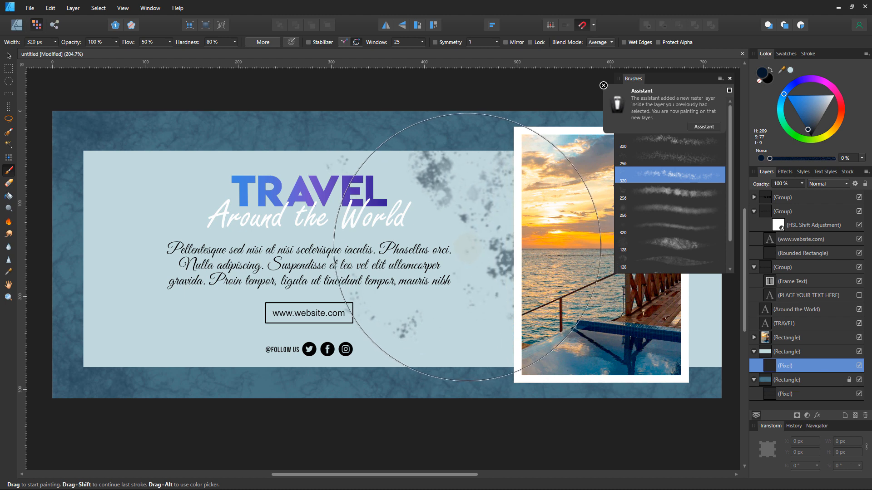
{"action": "key", "text": "bracketleft"}
{"action": "key", "text": "bracketleft"}
{"action": "key", "text": "bracketleft"}
{"action": "key", "text": "bracketleft"}
{"action": "key", "text": "bracketleft"}
{"action": "key", "text": "bracketleft"}
{"action": "key", "text": "bracketleft"}
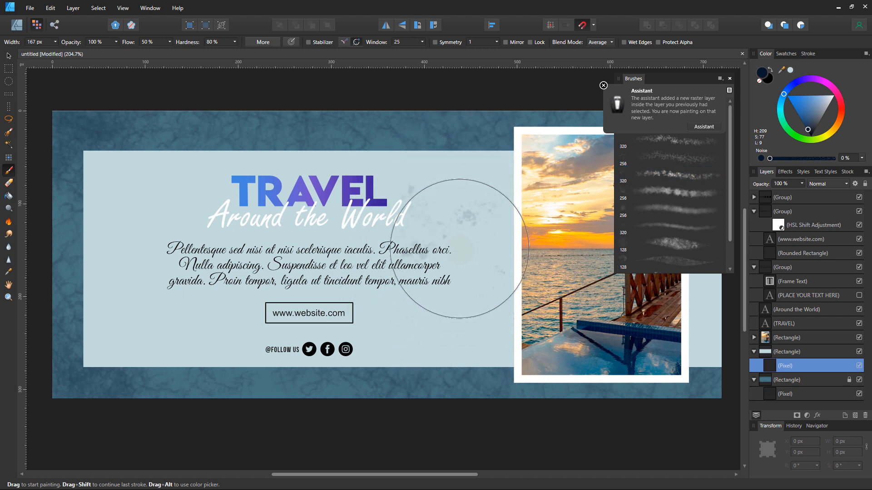
{"action": "mouse_move", "coordinate": [127, 152]}
{"action": "left_mouse_down"}
{"action": "mouse_move", "coordinate": [94, 247]}
{"action": "mouse_move", "coordinate": [107, 356]}
{"action": "mouse_move", "coordinate": [292, 380]}
{"action": "mouse_move", "coordinate": [560, 389]}
{"action": "mouse_move", "coordinate": [686, 231]}
{"action": "left_mouse_up"}
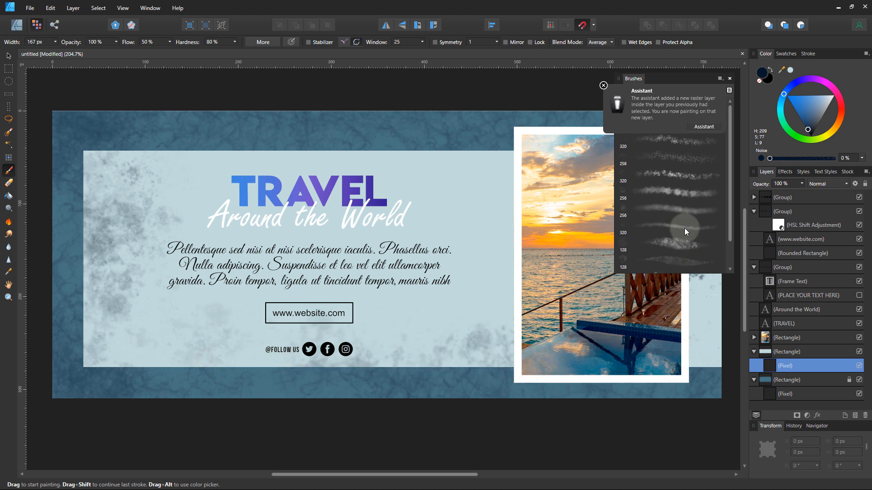
Collapse the Brushes panel, extend the texture over the light blue rectangle, and lower its pixel layer's opacity to 16%.
{"action": "double_click", "coordinate": [667, 81]}
{"action": "mouse_move", "coordinate": [688, 176]}
{"action": "left_mouse_down"}
{"action": "mouse_move", "coordinate": [684, 256]}
{"action": "mouse_move", "coordinate": [688, 342]}
{"action": "mouse_move", "coordinate": [575, 352]}
{"action": "mouse_move", "coordinate": [459, 339]}
{"action": "mouse_move", "coordinate": [497, 241]}
{"action": "mouse_move", "coordinate": [368, 187]}
{"action": "mouse_move", "coordinate": [179, 178]}
{"action": "mouse_move", "coordinate": [163, 189]}
{"action": "mouse_move", "coordinate": [244, 267]}
{"action": "mouse_move", "coordinate": [109, 340]}
{"action": "mouse_move", "coordinate": [430, 336]}
{"action": "left_mouse_up"}
{"action": "mouse_move", "coordinate": [803, 186]}
{"action": "left_mouse_down"}
{"action": "mouse_move", "coordinate": [790, 196]}
{"action": "mouse_move", "coordinate": [756, 196]}
{"action": "left_mouse_up"}
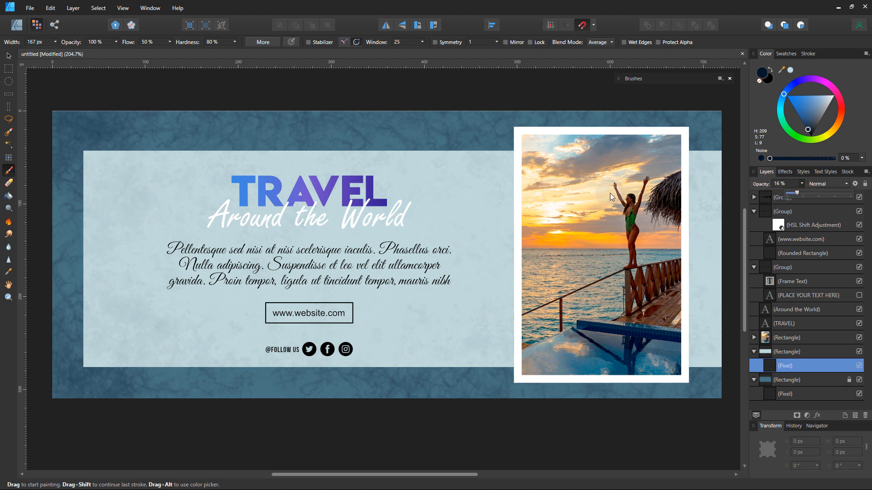
Switch to the Move tool, deselect the texture layer, and review the whole banner.
{"action": "left_click", "coordinate": [8, 57]}
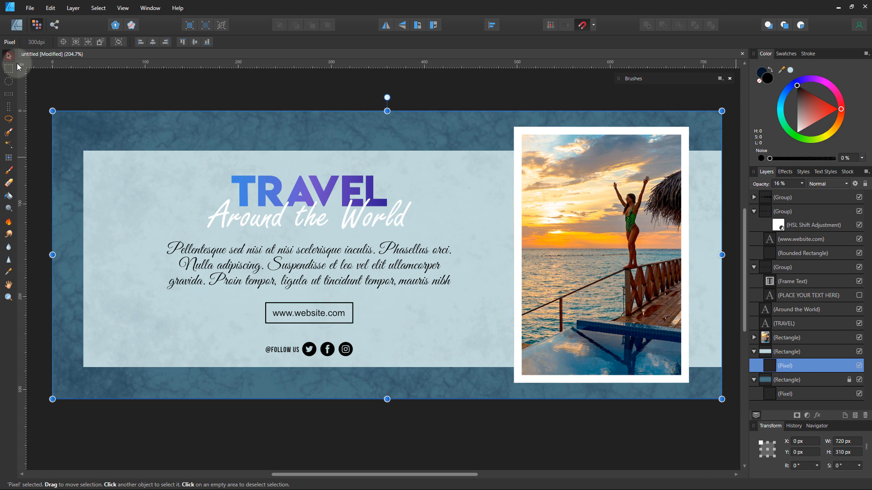
{"action": "left_click", "coordinate": [78, 93]}
{"action": "mouse_move", "coordinate": [271, 186]}
{"action": "left_mouse_down"}
{"action": "mouse_move", "coordinate": [262, 182]}
{"action": "mouse_move", "coordinate": [265, 189]}
{"action": "left_mouse_up"}
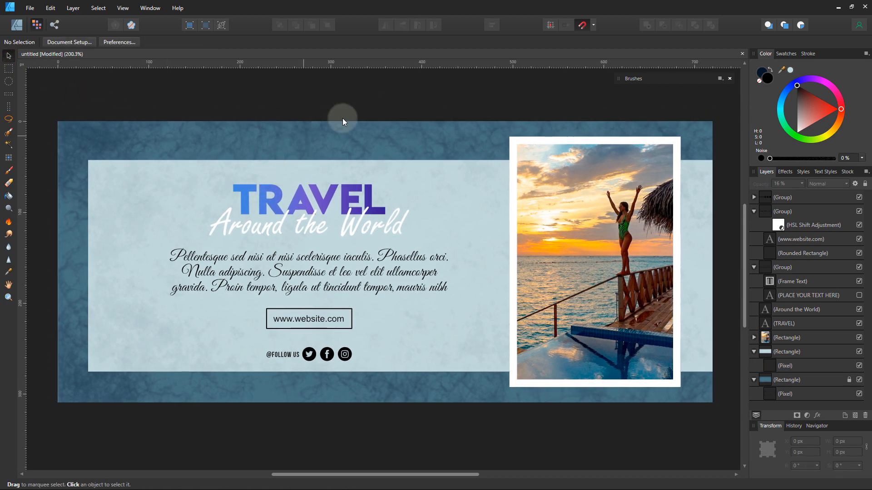